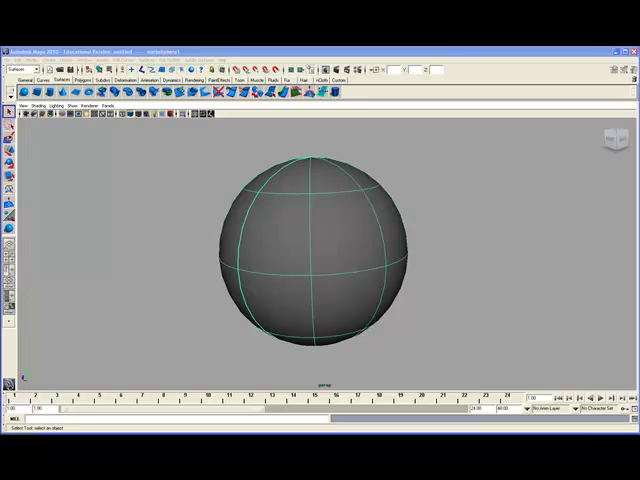
- Bring up the component marking menu on the NURBS sphere and hover Control Vertex
{"action": "right_click", "coordinate": [312, 192]}
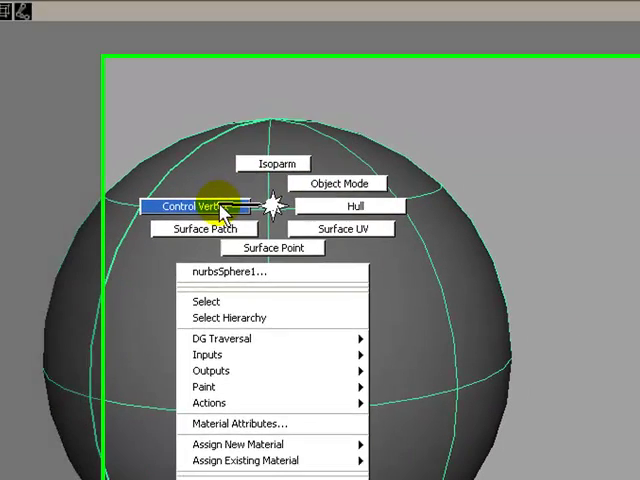
- Enter Control Vertex mode on the sphere and pull a first CV outward to stretch it
{"action": "right_click", "coordinate": [195, 207]}
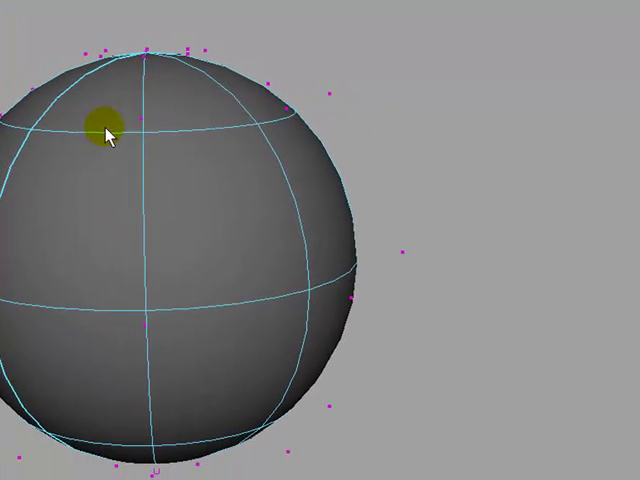
{"action": "left_click", "coordinate": [404, 255]}
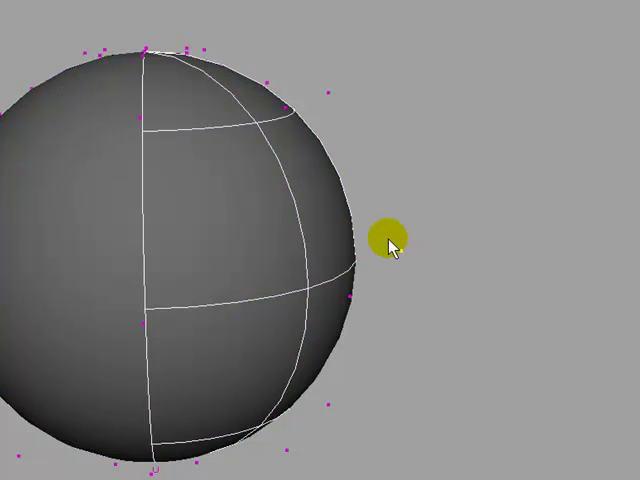
{"action": "mouse_move", "coordinate": [202, 226]}
{"action": "left_mouse_down", "text": "alt"}
{"action": "mouse_move", "coordinate": [175, 285]}
{"action": "mouse_move", "coordinate": [278, 222]}
{"action": "left_mouse_up", "text": "alt"}
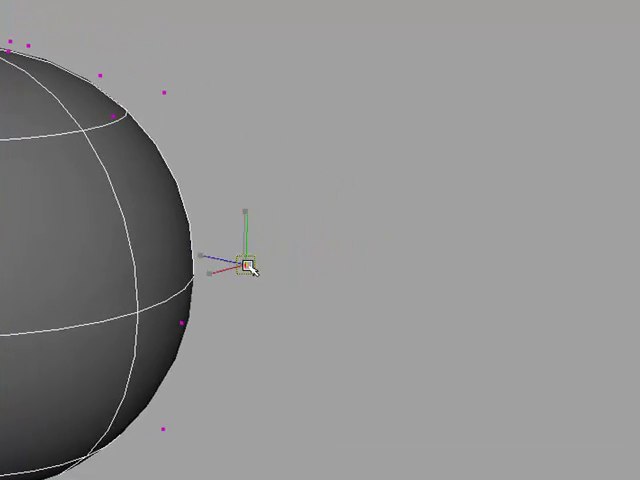
{"action": "mouse_move", "coordinate": [250, 264]}
{"action": "left_mouse_down"}
{"action": "mouse_move", "coordinate": [377, 287]}
{"action": "mouse_move", "coordinate": [322, 276]}
{"action": "mouse_move", "coordinate": [333, 150]}
{"action": "left_mouse_up"}
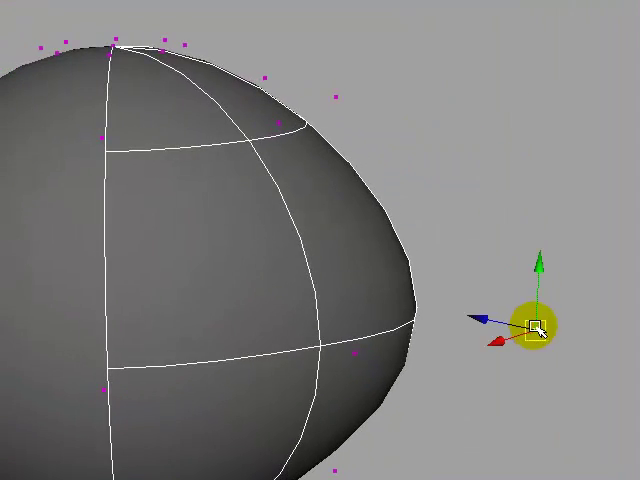
- Pull a CV below the sphere outward so the lower surface bulges
{"action": "mouse_move", "coordinate": [345, 240]}
{"action": "left_mouse_down", "text": "alt"}
{"action": "mouse_move", "coordinate": [112, 239]}
{"action": "mouse_move", "coordinate": [190, 282]}
{"action": "left_mouse_up", "text": "alt"}
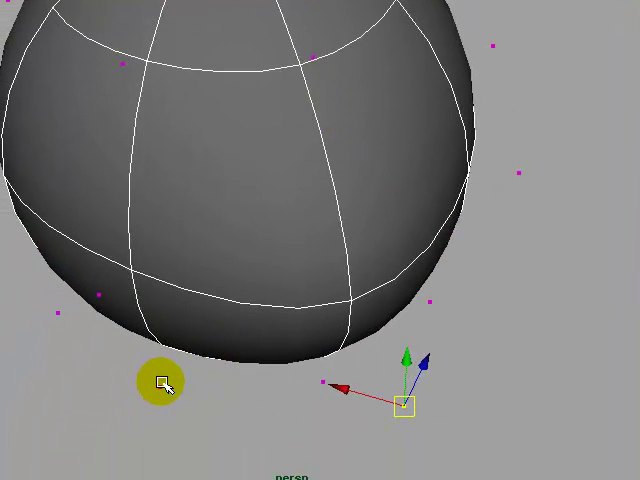
{"action": "left_click", "coordinate": [163, 383]}
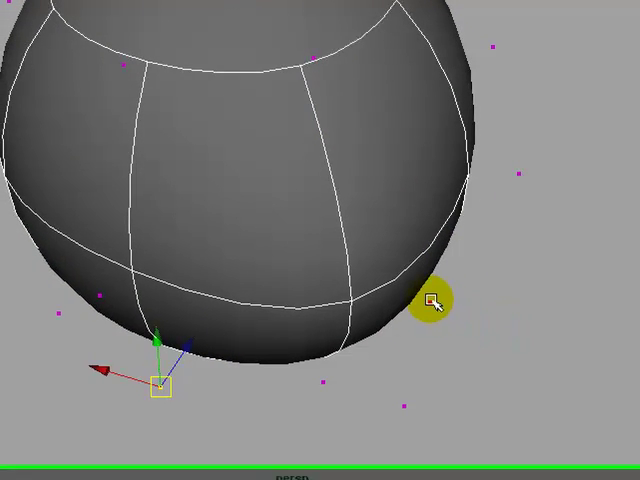
{"action": "left_click_drag", "start_coordinate": [432, 301], "coordinate": [380, 330], "text": "alt"}
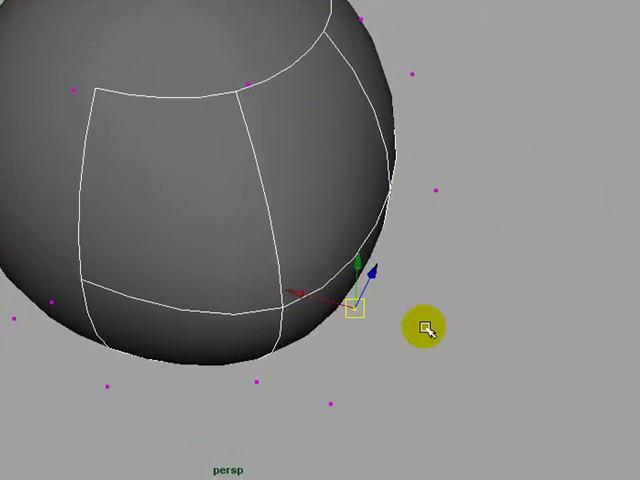
{"action": "left_click_drag", "start_coordinate": [358, 308], "coordinate": [497, 320]}
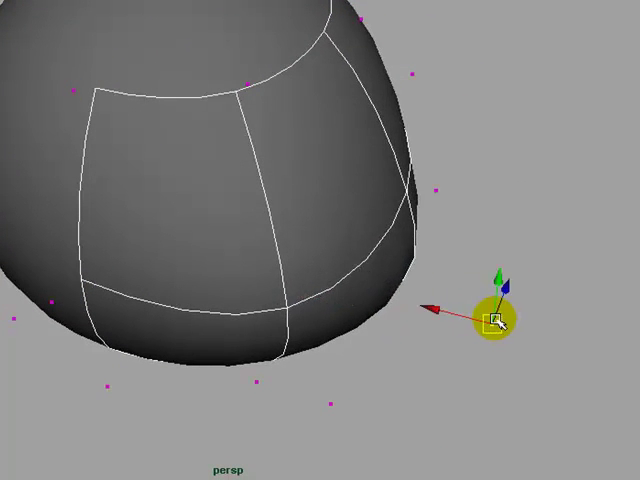
{"action": "mouse_move", "coordinate": [374, 239]}
{"action": "left_mouse_down", "text": "alt"}
{"action": "mouse_move", "coordinate": [334, 238]}
{"action": "mouse_move", "coordinate": [296, 190]}
{"action": "left_mouse_up", "text": "alt"}
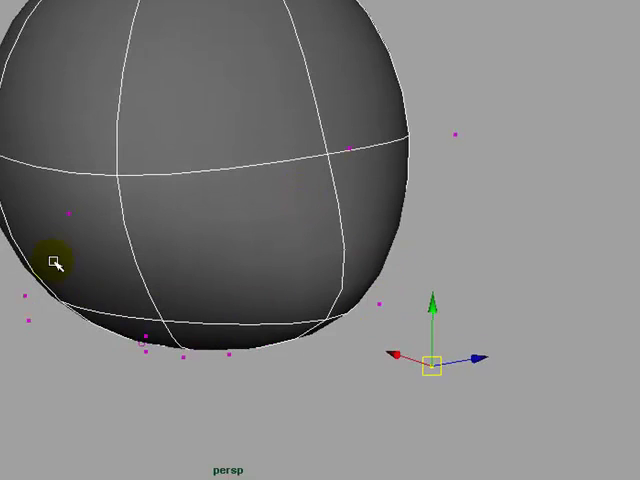
{"action": "mouse_move", "coordinate": [390, 296]}
{"action": "left_mouse_down", "text": "alt"}
{"action": "mouse_move", "coordinate": [248, 323]}
{"action": "mouse_move", "coordinate": [415, 345]}
{"action": "left_mouse_up", "text": "alt"}
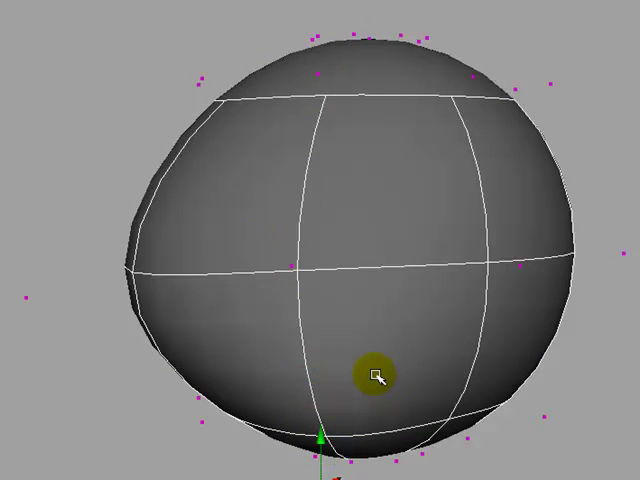
- Pull a right-side CV up and left to make the surface lumpy and uneven
{"action": "mouse_move", "coordinate": [370, 407]}
{"action": "left_mouse_down", "text": "alt"}
{"action": "mouse_move", "coordinate": [359, 357]}
{"action": "mouse_move", "coordinate": [309, 290]}
{"action": "left_mouse_up", "text": "alt"}
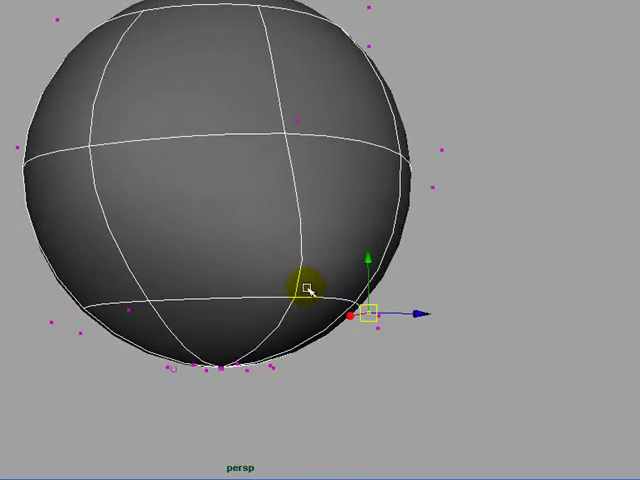
{"action": "left_click", "coordinate": [371, 314]}
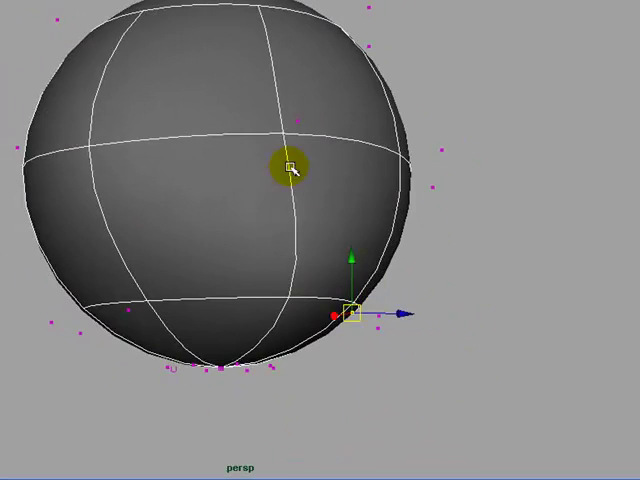
{"action": "mouse_move", "coordinate": [290, 169]}
{"action": "left_mouse_down", "text": "alt"}
{"action": "mouse_move", "coordinate": [232, 202]}
{"action": "mouse_move", "coordinate": [306, 188]}
{"action": "left_mouse_up", "text": "alt"}
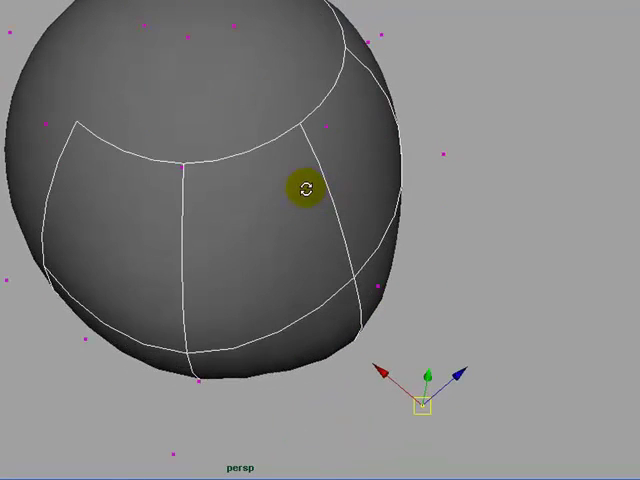
{"action": "left_click", "coordinate": [378, 258]}
{"action": "left_click_drag", "start_coordinate": [378, 260], "coordinate": [266, 180]}
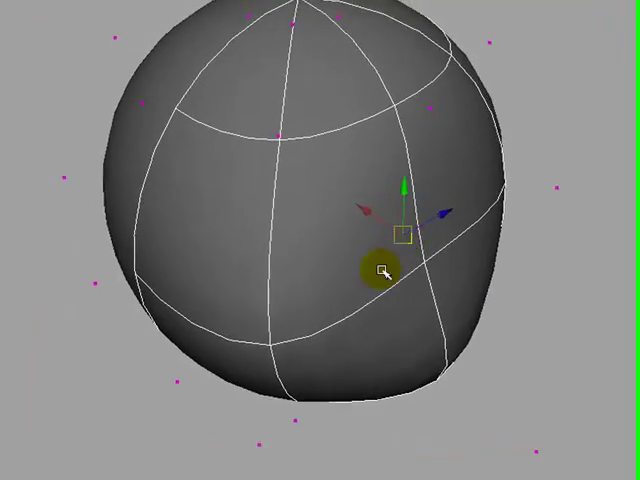
{"action": "mouse_move", "coordinate": [383, 271]}
{"action": "left_mouse_down", "text": "alt"}
{"action": "mouse_move", "coordinate": [345, 198]}
{"action": "mouse_move", "coordinate": [365, 238]}
{"action": "left_mouse_up", "text": "alt"}
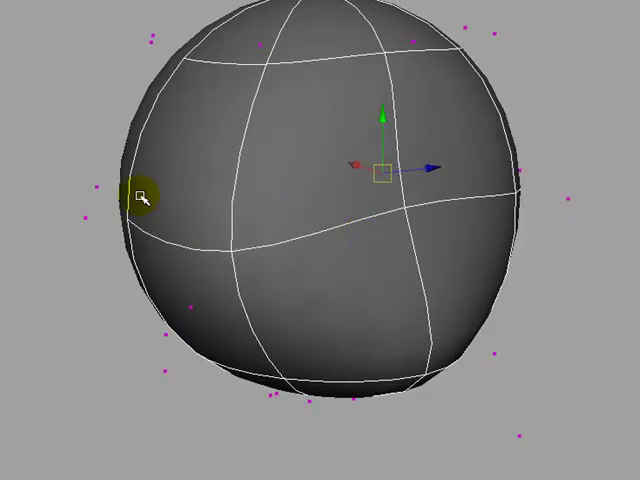
- Rotate and scale a left-side CV to twist the surface, recentring the sphere in view
{"action": "left_click", "coordinate": [84, 217]}
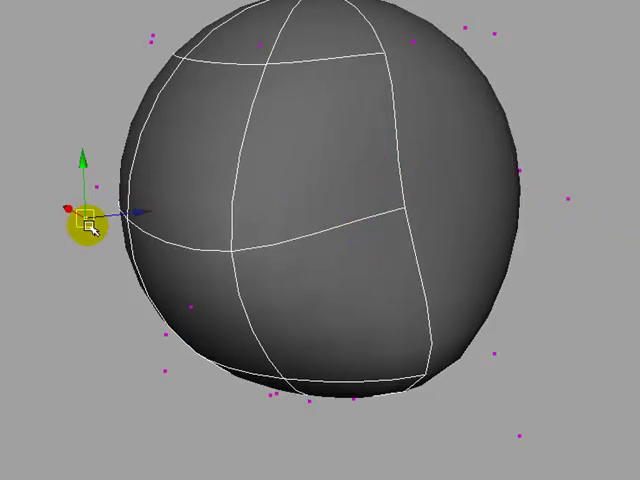
{"action": "key", "text": "e"}
{"action": "mouse_move", "coordinate": [240, 200]}
{"action": "left_mouse_down"}
{"action": "mouse_move", "coordinate": [281, 186]}
{"action": "mouse_move", "coordinate": [221, 246]}
{"action": "left_mouse_up"}
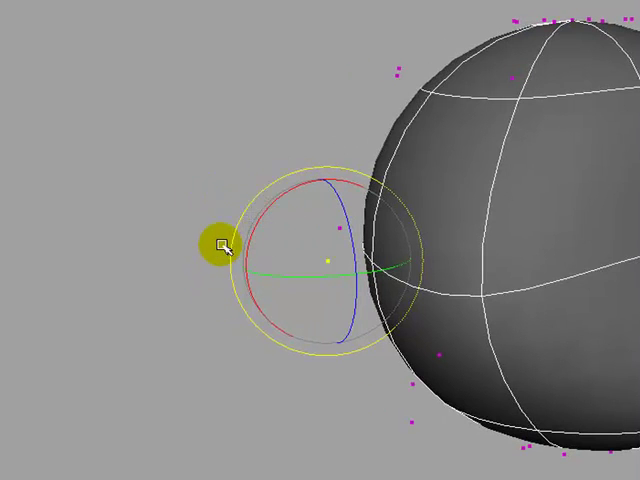
{"action": "key", "text": "r"}
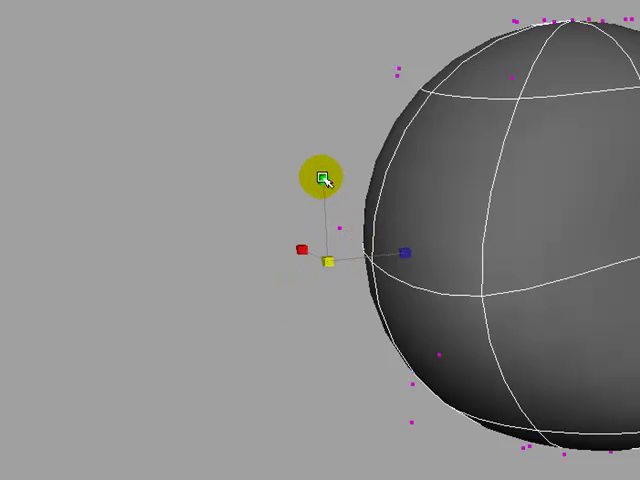
{"action": "middle_click_drag", "start_coordinate": [324, 178], "coordinate": [62, 237], "text": "alt"}
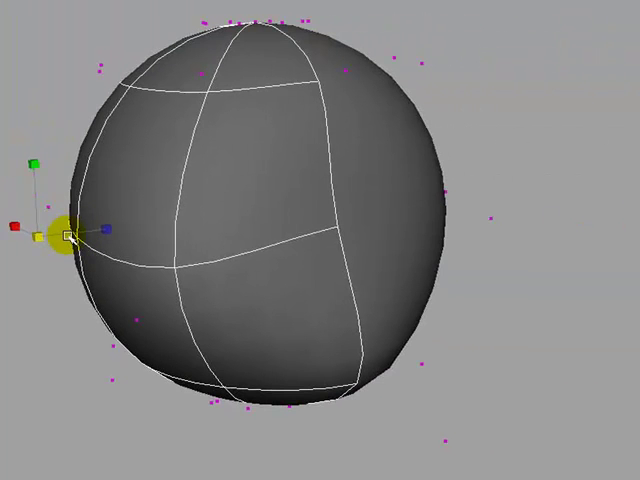
- Pull a right-edge CV up and right so the sphere bulges on that side
{"action": "left_click", "coordinate": [494, 218]}
{"action": "left_click_drag", "start_coordinate": [489, 218], "coordinate": [460, 210], "text": "alt"}
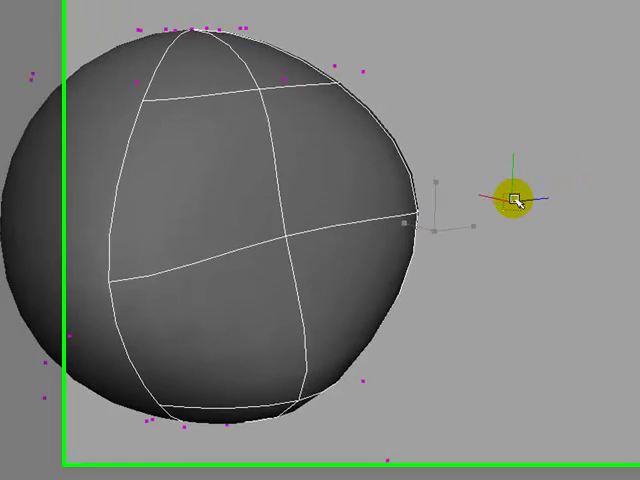
{"action": "left_click_drag", "start_coordinate": [263, 231], "coordinate": [117, 249], "text": "alt"}
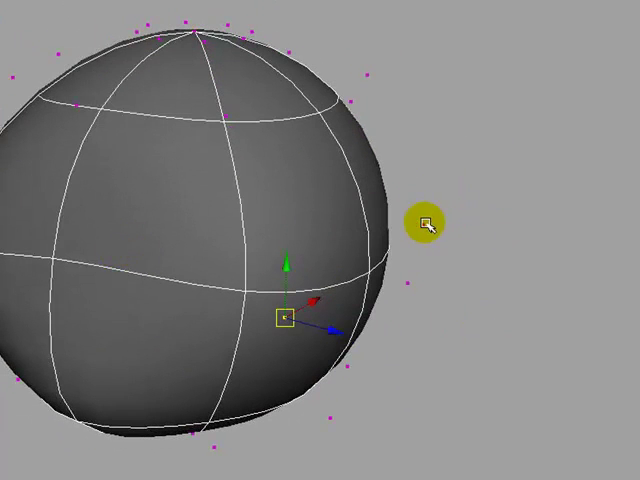
{"action": "left_click_drag", "start_coordinate": [427, 222], "coordinate": [466, 185]}
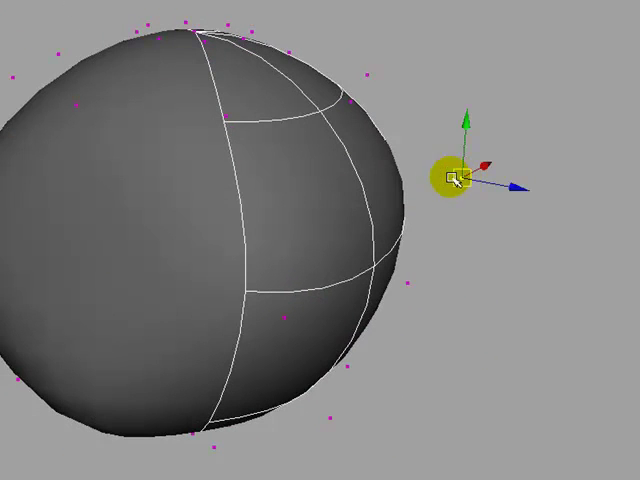
{"action": "right_click", "coordinate": [334, 285]}
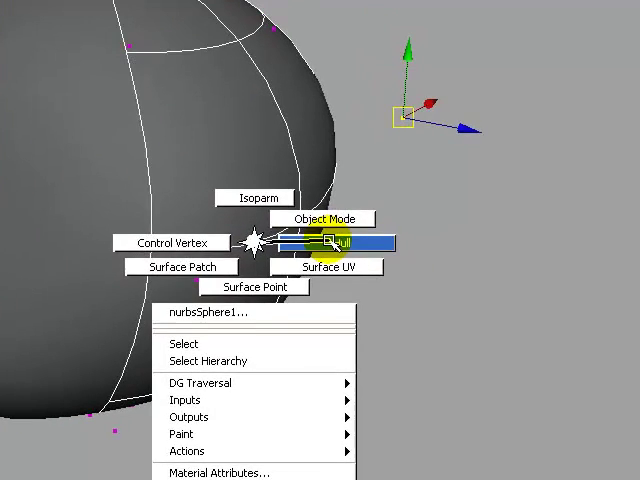
{"action": "left_click", "coordinate": [338, 243]}
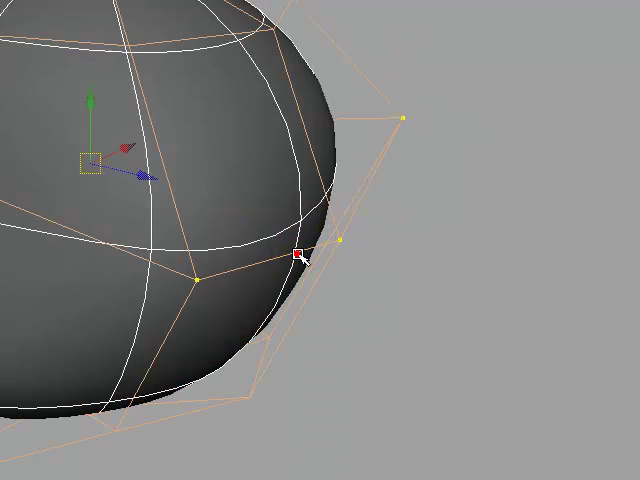
{"action": "left_click_drag", "start_coordinate": [298, 256], "coordinate": [511, 274], "text": "alt"}
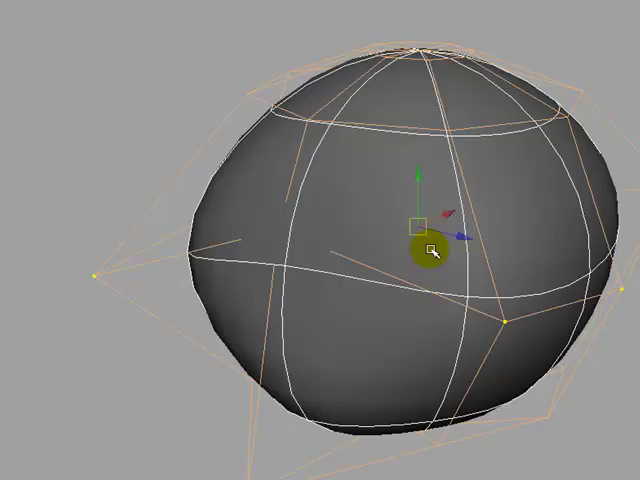
{"action": "mouse_move", "coordinate": [424, 240]}
{"action": "left_mouse_down", "text": "alt"}
{"action": "mouse_move", "coordinate": [155, 178]}
{"action": "mouse_move", "coordinate": [545, 212]}
{"action": "mouse_move", "coordinate": [545, 190]}
{"action": "left_mouse_up", "text": "alt"}
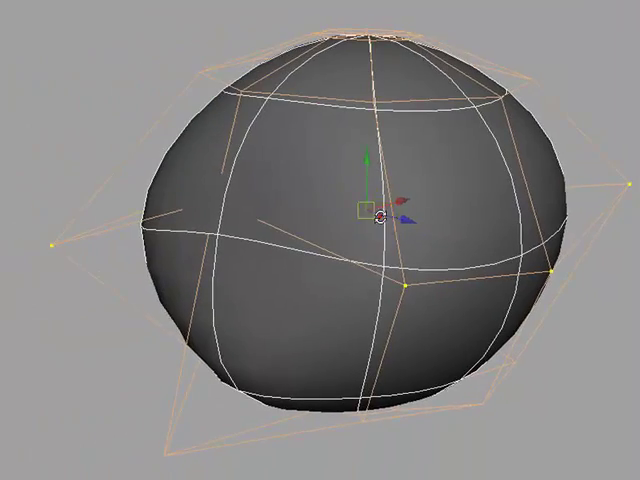
{"action": "left_click_drag", "start_coordinate": [380, 215], "coordinate": [311, 260], "text": "alt"}
{"action": "mouse_move", "coordinate": [120, 229]}
{"action": "left_mouse_down", "text": "alt"}
{"action": "mouse_move", "coordinate": [196, 280]}
{"action": "mouse_move", "coordinate": [250, 263]}
{"action": "mouse_move", "coordinate": [177, 243]}
{"action": "mouse_move", "coordinate": [95, 233]}
{"action": "mouse_move", "coordinate": [100, 246]}
{"action": "left_mouse_up", "text": "alt"}
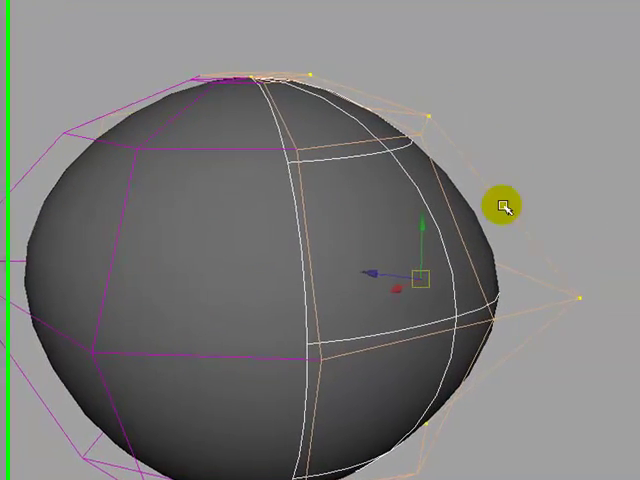
{"action": "mouse_move", "coordinate": [504, 207]}
{"action": "left_mouse_down", "text": "alt"}
{"action": "mouse_move", "coordinate": [420, 230]}
{"action": "mouse_move", "coordinate": [290, 230]}
{"action": "mouse_move", "coordinate": [246, 213]}
{"action": "mouse_move", "coordinate": [251, 306]}
{"action": "mouse_move", "coordinate": [270, 240]}
{"action": "left_mouse_up", "text": "alt"}
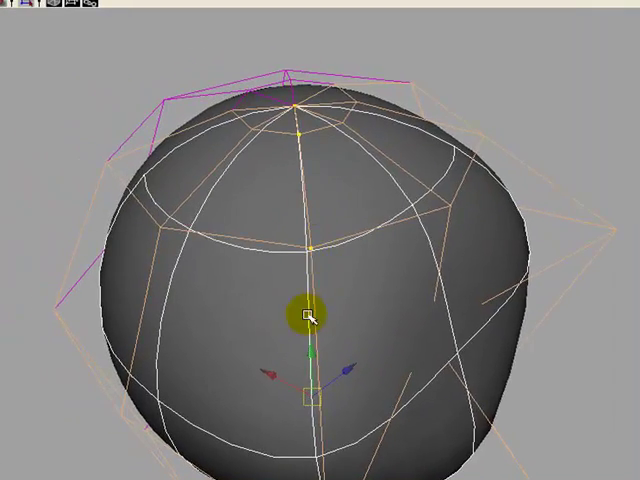
{"action": "mouse_move", "coordinate": [309, 316]}
{"action": "left_mouse_down", "text": "alt"}
{"action": "mouse_move", "coordinate": [474, 327]}
{"action": "mouse_move", "coordinate": [167, 253]}
{"action": "left_mouse_up", "text": "alt"}
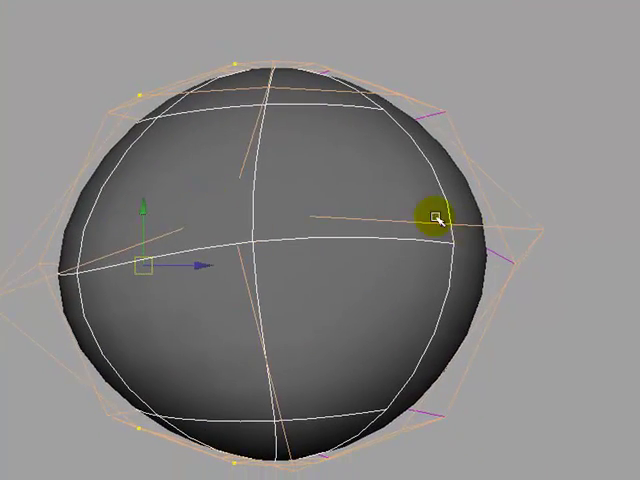
- Move lattice points to pinch the sphere's middle while keeping top and bottom rounded
{"action": "left_click", "coordinate": [524, 231]}
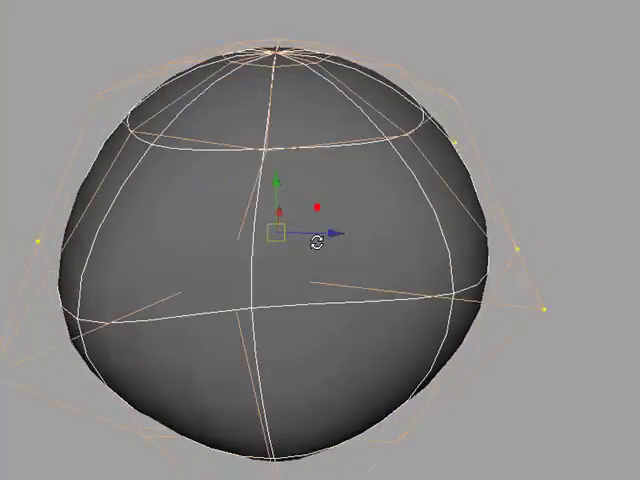
{"action": "left_click_drag", "start_coordinate": [398, 227], "coordinate": [193, 288], "text": "alt"}
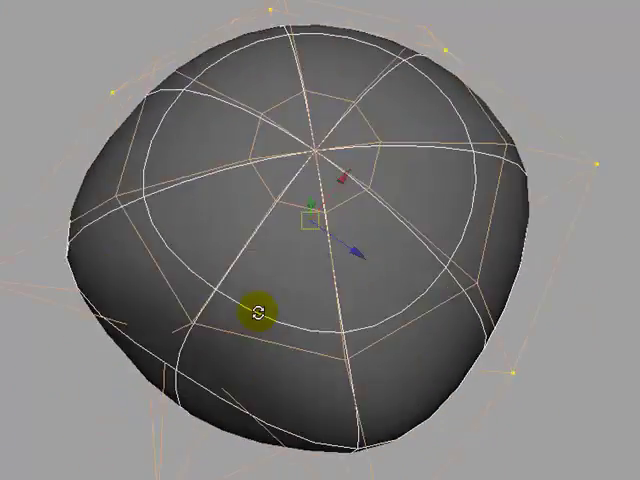
{"action": "mouse_move", "coordinate": [257, 312]}
{"action": "middle_mouse_down"}
{"action": "mouse_move", "coordinate": [350, 267]}
{"action": "mouse_move", "coordinate": [340, 287]}
{"action": "mouse_move", "coordinate": [312, 287]}
{"action": "middle_mouse_up"}
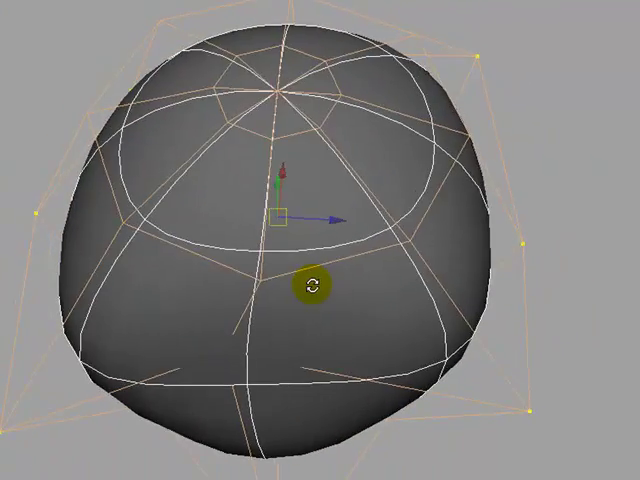
{"action": "mouse_move", "coordinate": [283, 178]}
{"action": "middle_mouse_down"}
{"action": "mouse_move", "coordinate": [300, 235]}
{"action": "mouse_move", "coordinate": [350, 223]}
{"action": "mouse_move", "coordinate": [296, 203]}
{"action": "middle_mouse_up"}
{"action": "mouse_move", "coordinate": [249, 187]}
{"action": "left_mouse_down"}
{"action": "mouse_move", "coordinate": [249, 130]}
{"action": "mouse_move", "coordinate": [249, 215]}
{"action": "left_mouse_up"}
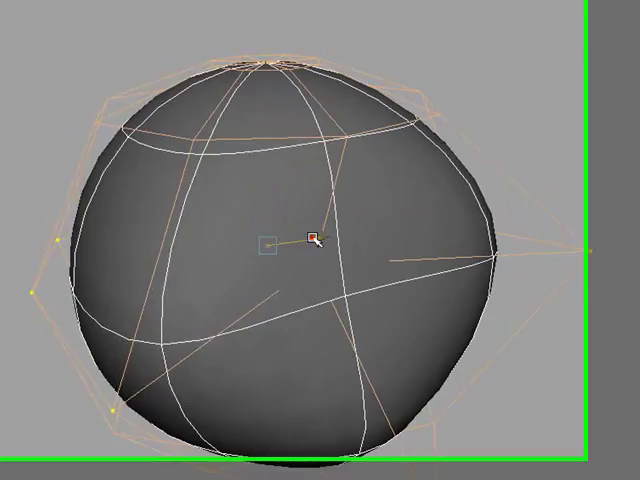
{"action": "left_click_drag", "start_coordinate": [316, 234], "coordinate": [430, 250]}
{"action": "middle_click_drag", "start_coordinate": [430, 255], "coordinate": [250, 265]}
{"action": "mouse_move", "coordinate": [175, 262]}
{"action": "left_mouse_down"}
{"action": "mouse_move", "coordinate": [378, 257]}
{"action": "mouse_move", "coordinate": [333, 255]}
{"action": "mouse_move", "coordinate": [365, 258]}
{"action": "mouse_move", "coordinate": [347, 272]}
{"action": "left_mouse_up"}
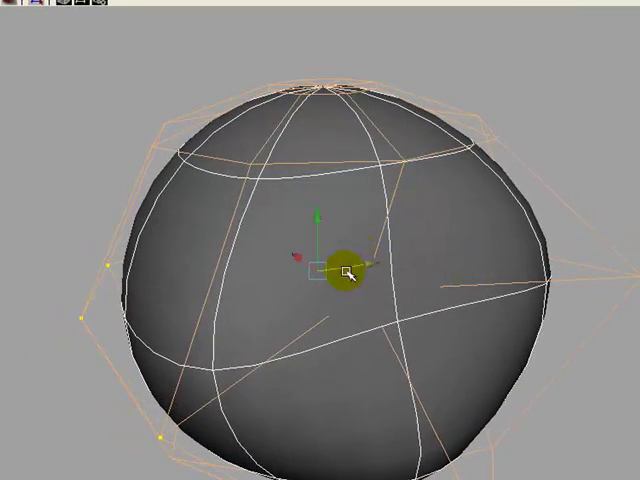
{"action": "mouse_move", "coordinate": [295, 252]}
{"action": "left_mouse_down"}
{"action": "mouse_move", "coordinate": [350, 327]}
{"action": "mouse_move", "coordinate": [268, 226]}
{"action": "mouse_move", "coordinate": [302, 286]}
{"action": "left_mouse_up"}
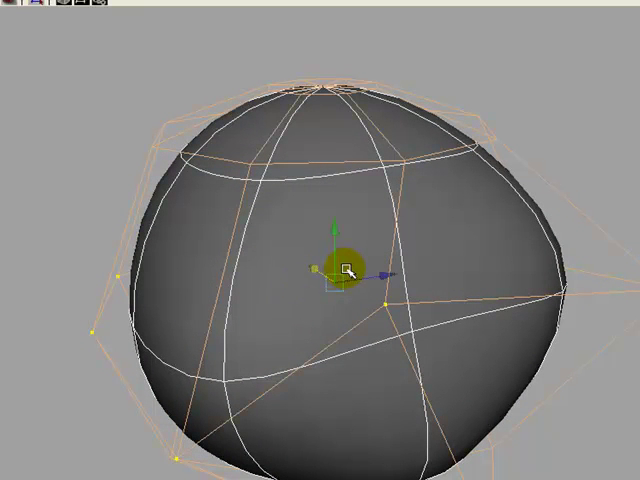
- Rotate the selected lattice points to deepen the hourglass waist
{"action": "key", "text": "e"}
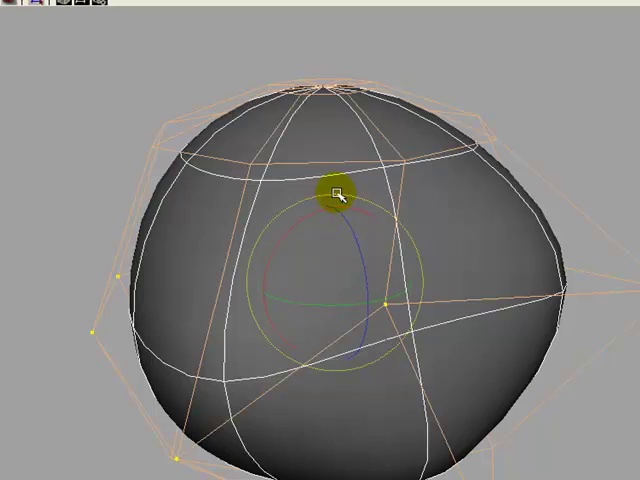
{"action": "mouse_move", "coordinate": [338, 193]}
{"action": "left_mouse_down"}
{"action": "mouse_move", "coordinate": [280, 196]}
{"action": "mouse_move", "coordinate": [371, 217]}
{"action": "mouse_move", "coordinate": [377, 231]}
{"action": "mouse_move", "coordinate": [354, 204]}
{"action": "mouse_move", "coordinate": [383, 240]}
{"action": "mouse_move", "coordinate": [353, 202]}
{"action": "mouse_move", "coordinate": [303, 188]}
{"action": "mouse_move", "coordinate": [320, 193]}
{"action": "left_mouse_up"}
{"action": "mouse_move", "coordinate": [361, 244]}
{"action": "left_mouse_down"}
{"action": "mouse_move", "coordinate": [366, 303]}
{"action": "mouse_move", "coordinate": [352, 230]}
{"action": "mouse_move", "coordinate": [335, 294]}
{"action": "mouse_move", "coordinate": [300, 305]}
{"action": "mouse_move", "coordinate": [390, 315]}
{"action": "mouse_move", "coordinate": [224, 292]}
{"action": "mouse_move", "coordinate": [333, 307]}
{"action": "mouse_move", "coordinate": [289, 303]}
{"action": "mouse_move", "coordinate": [325, 256]}
{"action": "mouse_move", "coordinate": [362, 255]}
{"action": "mouse_move", "coordinate": [370, 220]}
{"action": "mouse_move", "coordinate": [417, 210]}
{"action": "mouse_move", "coordinate": [336, 266]}
{"action": "mouse_move", "coordinate": [150, 298]}
{"action": "left_mouse_up"}
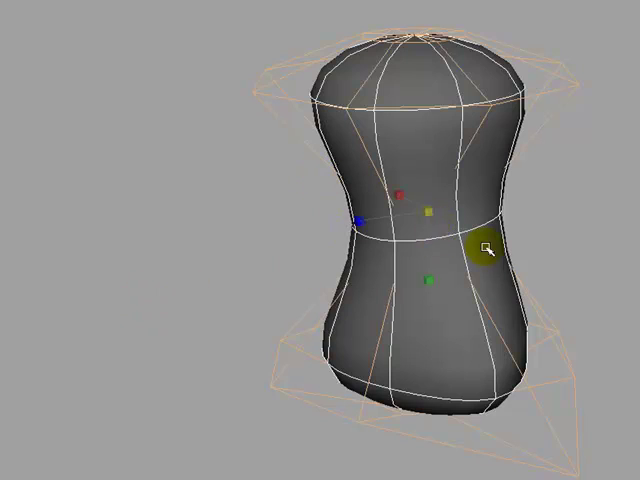
- Cycle through lattice point selections with the Up arrow to find the right points
{"action": "mouse_move", "coordinate": [420, 210]}
{"action": "left_mouse_down", "text": "alt"}
{"action": "mouse_move", "coordinate": [486, 200]}
{"action": "mouse_move", "coordinate": [342, 228]}
{"action": "mouse_move", "coordinate": [345, 222]}
{"action": "left_mouse_up", "text": "alt"}
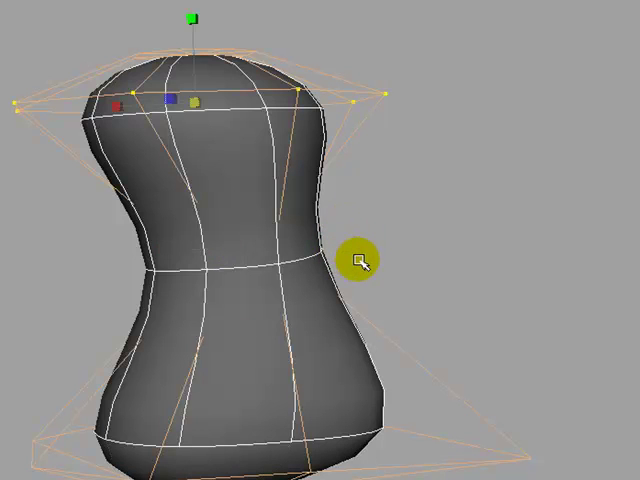
{"action": "key", "text": "Up"}
{"action": "key", "text": "Up"}
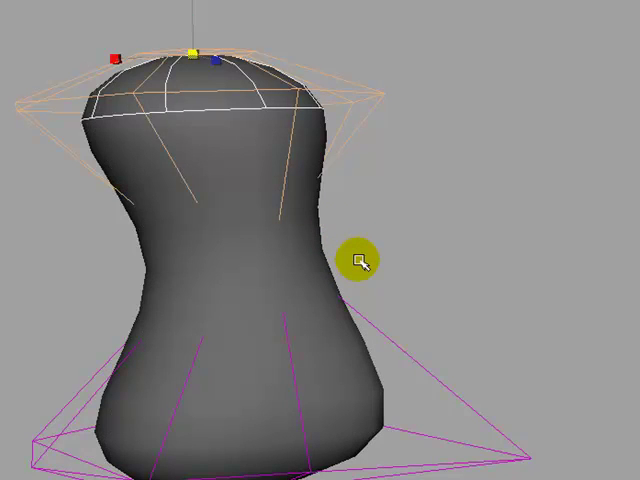
{"action": "key", "text": "Up"}
{"action": "key", "text": "Up"}
{"action": "key", "text": "Up"}
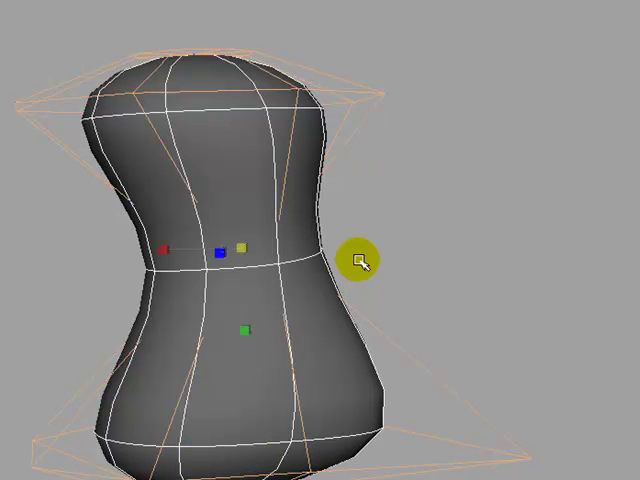
{"action": "key", "text": "Up"}
{"action": "key", "text": "Up"}
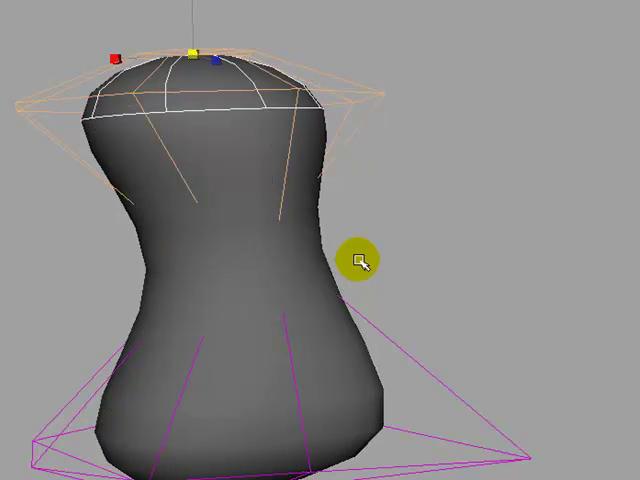
{"action": "key", "text": "Up"}
{"action": "key", "text": "Up"}
{"action": "key", "text": "Up"}
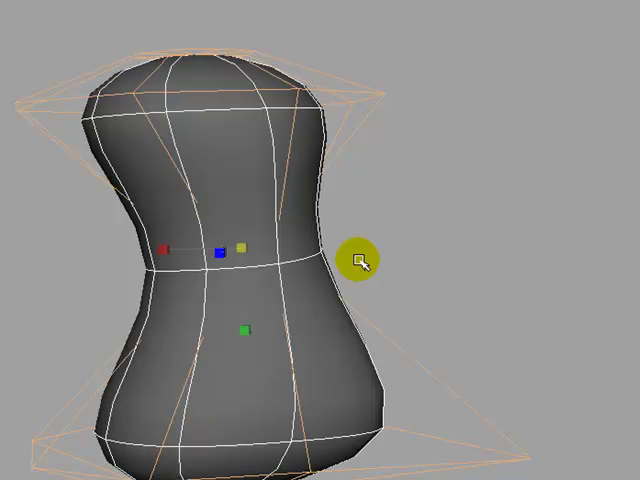
{"action": "key", "text": "Up"}
{"action": "key", "text": "Up"}
{"action": "key", "text": "Up"}
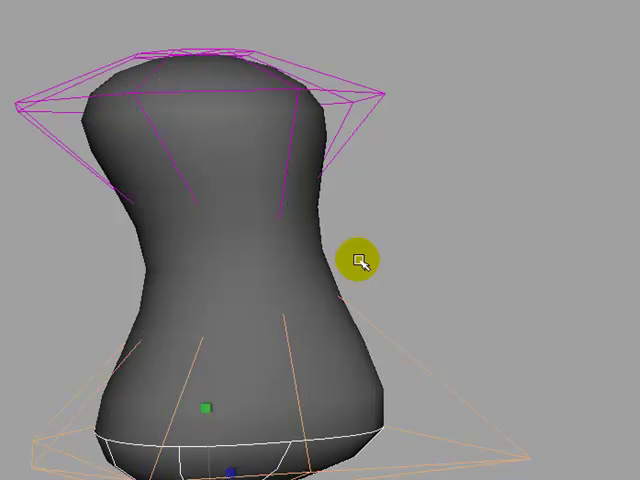
{"action": "key", "text": "Up"}
{"action": "key", "text": "Up"}
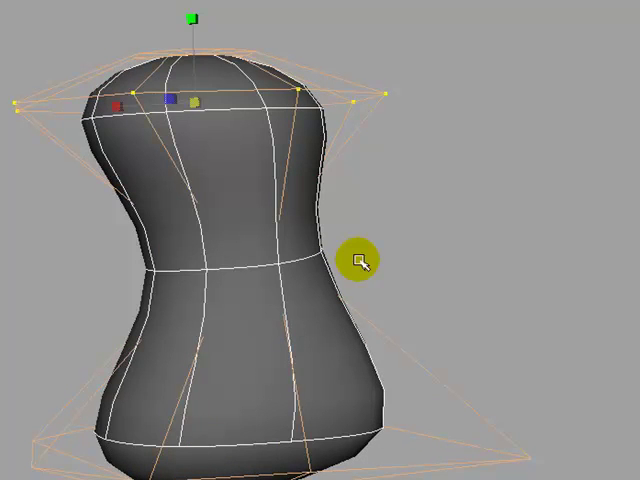
{"action": "key", "text": "Up"}
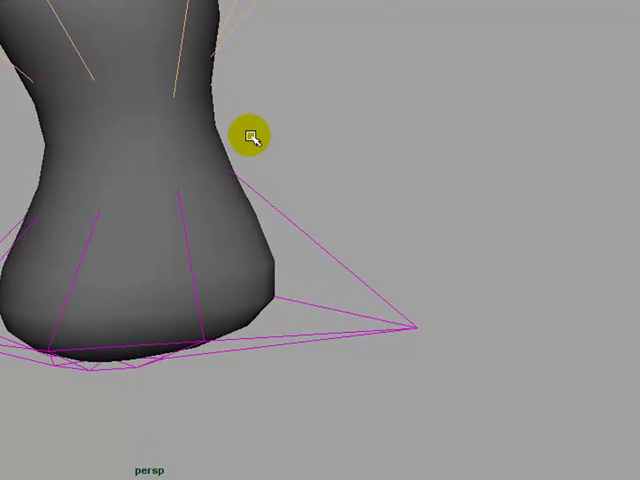
- Select the lattice and drag its X arrow left to widen the hourglass's left side
{"action": "left_click", "coordinate": [352, 278]}
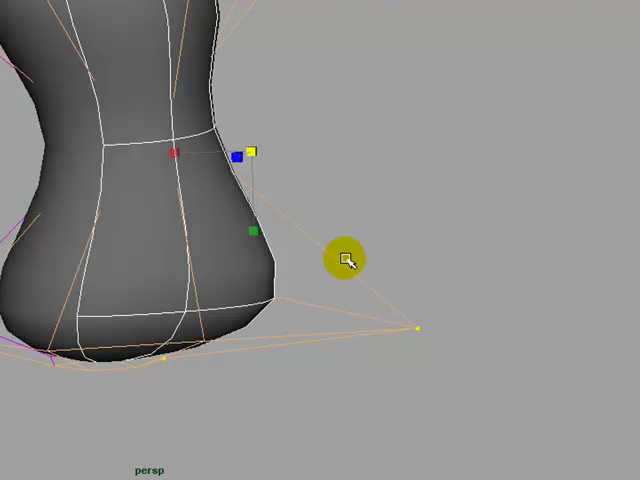
{"action": "left_click", "coordinate": [346, 259]}
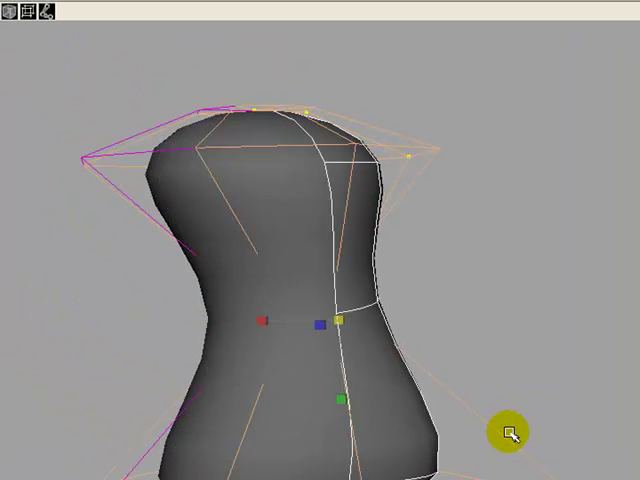
{"action": "left_click", "coordinate": [510, 432]}
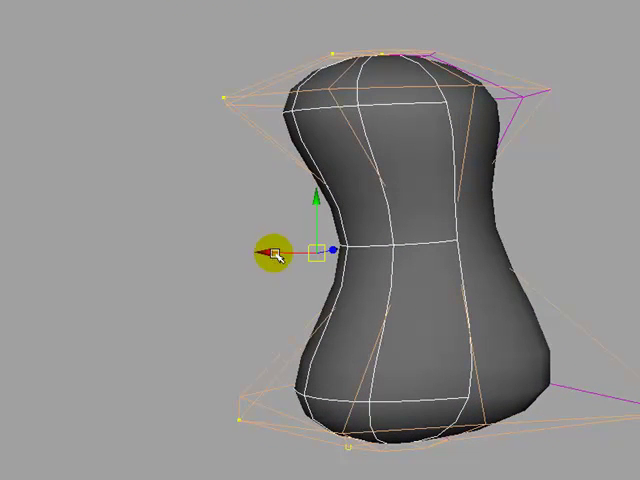
{"action": "left_click", "coordinate": [265, 254]}
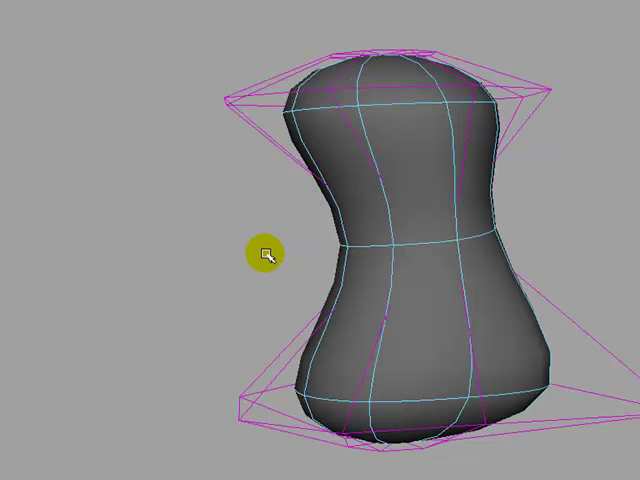
{"action": "left_click", "coordinate": [313, 255]}
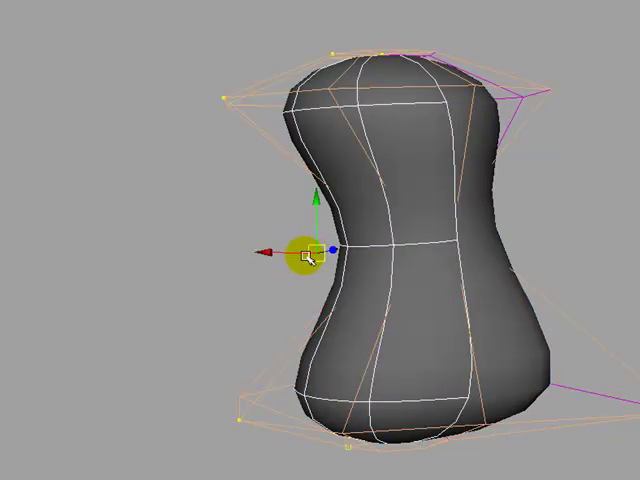
{"action": "left_click_drag", "start_coordinate": [265, 252], "coordinate": [213, 252]}
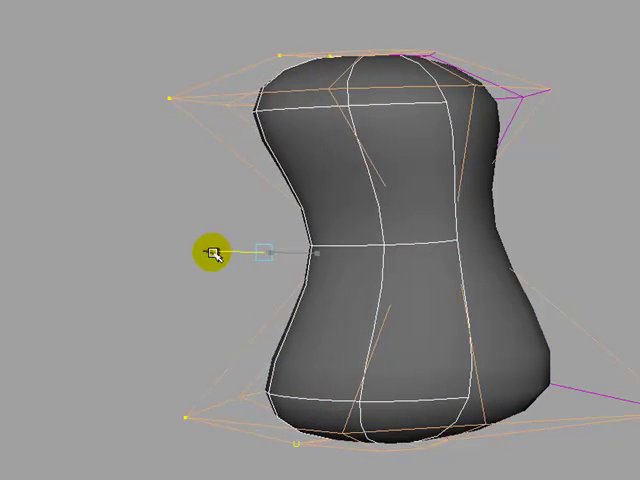
{"action": "left_click_drag", "start_coordinate": [354, 208], "coordinate": [562, 186], "text": "alt"}
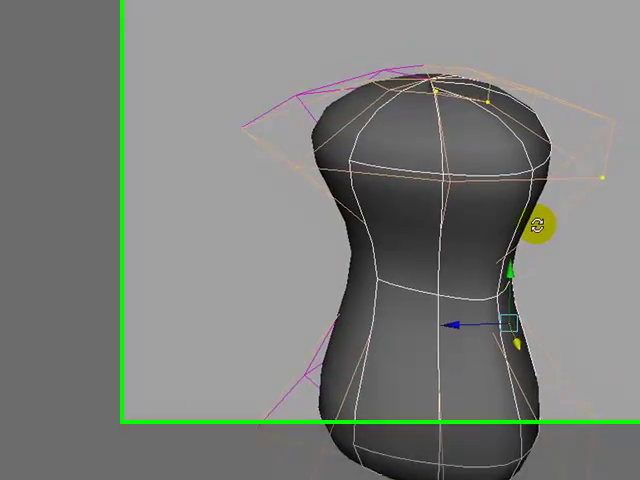
{"action": "mouse_move", "coordinate": [537, 226]}
{"action": "left_mouse_down", "text": "alt"}
{"action": "mouse_move", "coordinate": [433, 323]}
{"action": "mouse_move", "coordinate": [295, 255]}
{"action": "left_mouse_up", "text": "alt"}
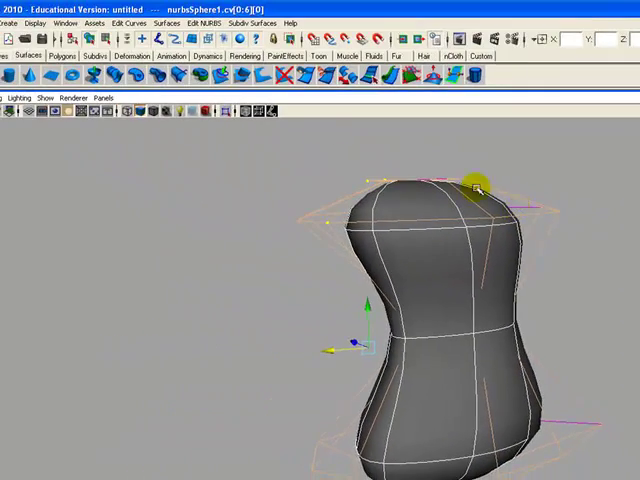
- Turn on NURBS hull display and clear the control-point selection
{"action": "left_click", "coordinate": [34, 24]}
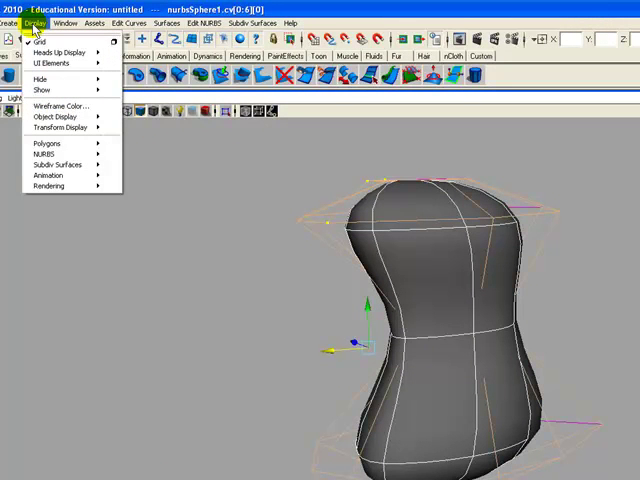
{"action": "mouse_move", "coordinate": [45, 154]}
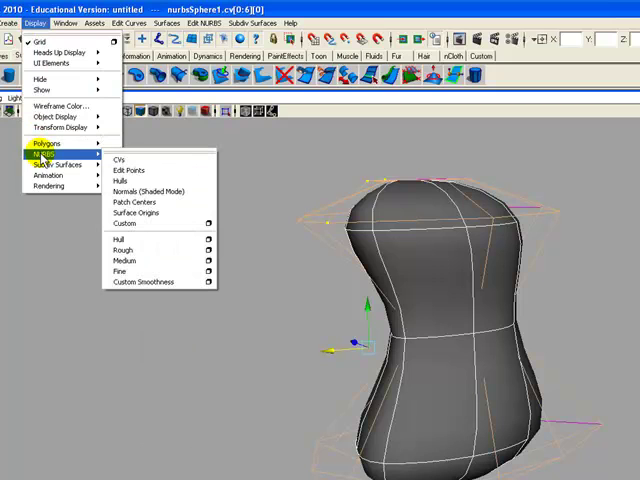
{"action": "left_click", "coordinate": [130, 183]}
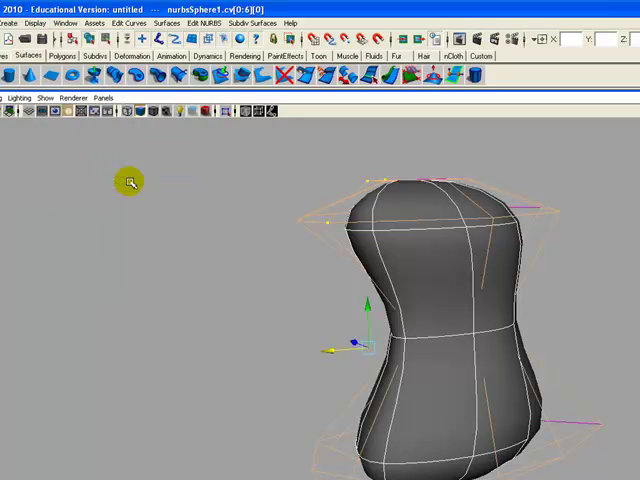
{"action": "left_click", "coordinate": [606, 289]}
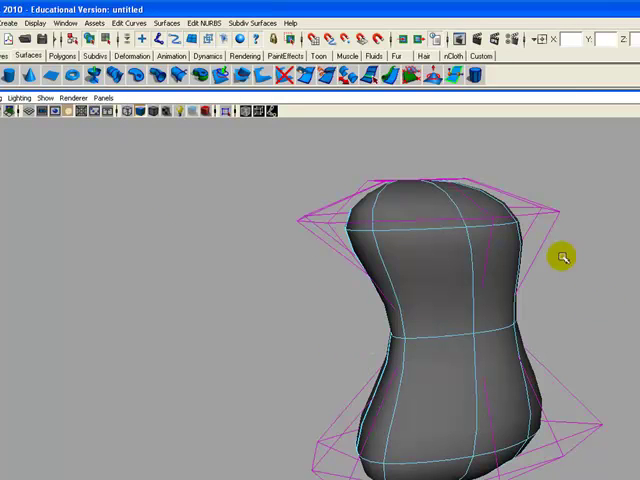
- In Control Vertex mode, pull a base CV outward to flare the hourglass bottom
{"action": "right_click", "coordinate": [533, 218]}
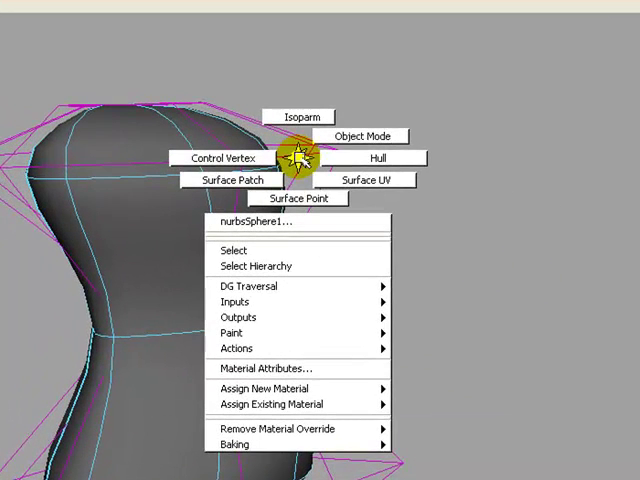
{"action": "right_click_drag", "start_coordinate": [300, 158], "coordinate": [223, 158]}
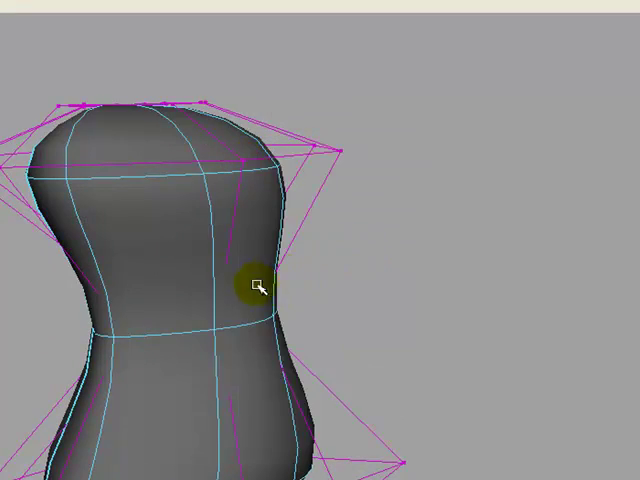
{"action": "mouse_move", "coordinate": [257, 287]}
{"action": "left_mouse_down", "text": "alt"}
{"action": "mouse_move", "coordinate": [327, 269]}
{"action": "mouse_move", "coordinate": [228, 148]}
{"action": "mouse_move", "coordinate": [192, 119]}
{"action": "mouse_move", "coordinate": [284, 146]}
{"action": "mouse_move", "coordinate": [374, 158]}
{"action": "mouse_move", "coordinate": [323, 120]}
{"action": "mouse_move", "coordinate": [289, 117]}
{"action": "mouse_move", "coordinate": [297, 126]}
{"action": "mouse_move", "coordinate": [289, 123]}
{"action": "left_mouse_up", "text": "alt"}
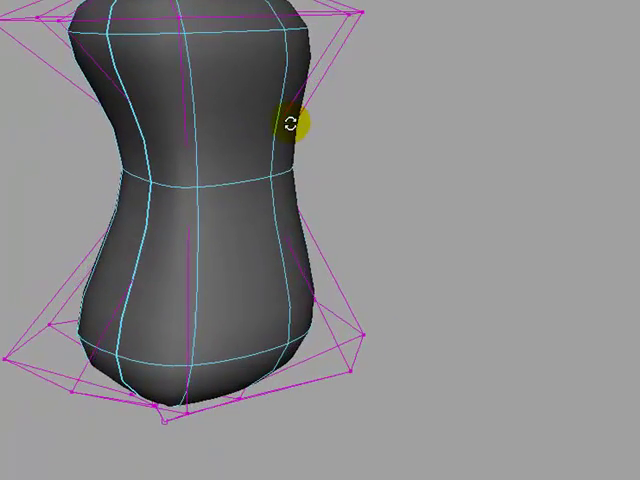
{"action": "left_click", "coordinate": [349, 372]}
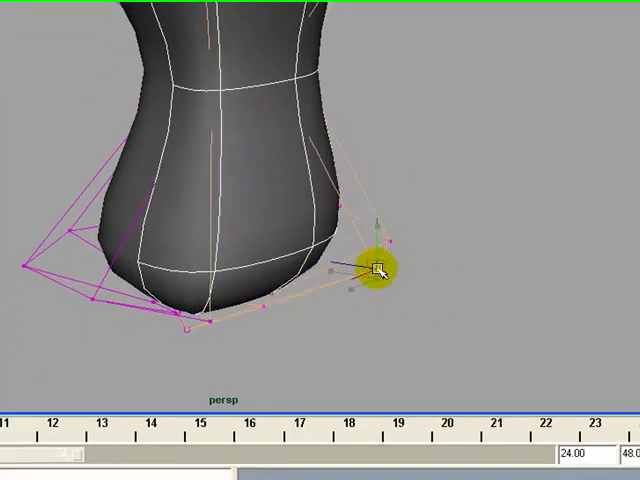
{"action": "mouse_move", "coordinate": [349, 372]}
{"action": "left_mouse_down"}
{"action": "mouse_move", "coordinate": [255, 190]}
{"action": "mouse_move", "coordinate": [441, 313]}
{"action": "left_mouse_up"}
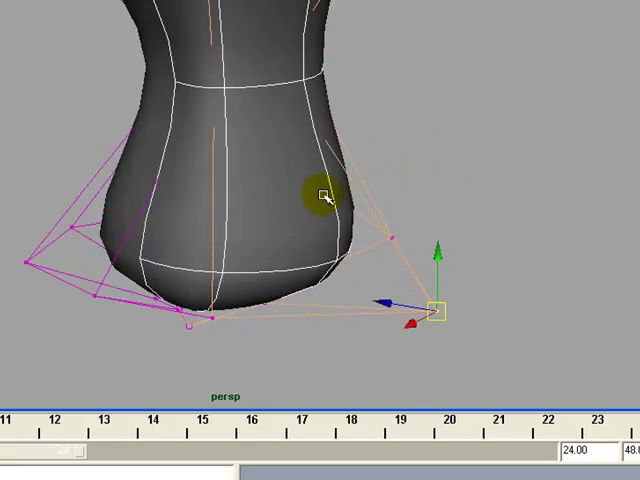
{"action": "left_click_drag", "start_coordinate": [324, 196], "coordinate": [237, 158], "text": "alt"}
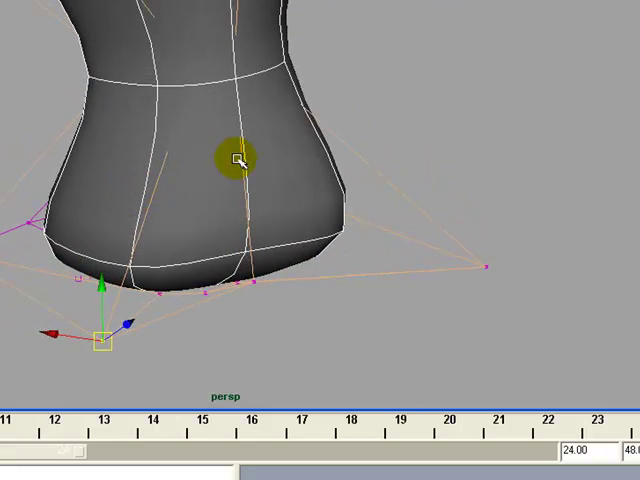
- In Hull mode select the top ring, then move a cap's right CV downward
{"action": "right_click", "coordinate": [238, 158]}
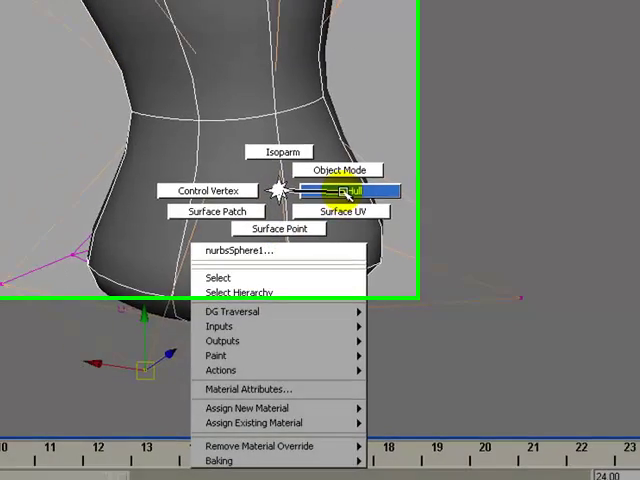
{"action": "right_click", "coordinate": [305, 160]}
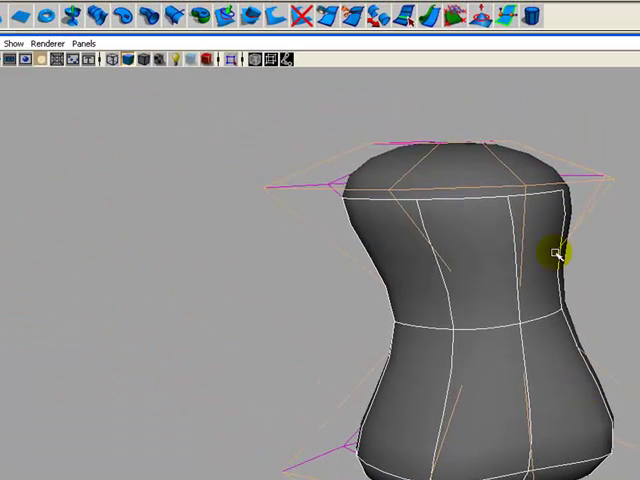
{"action": "left_click", "coordinate": [589, 181]}
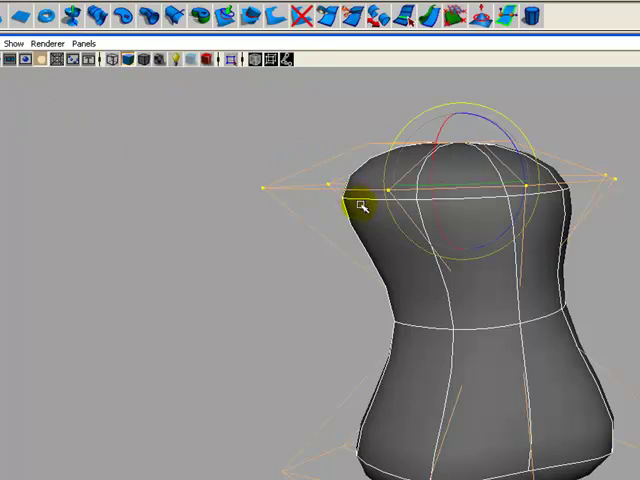
{"action": "key", "text": "w"}
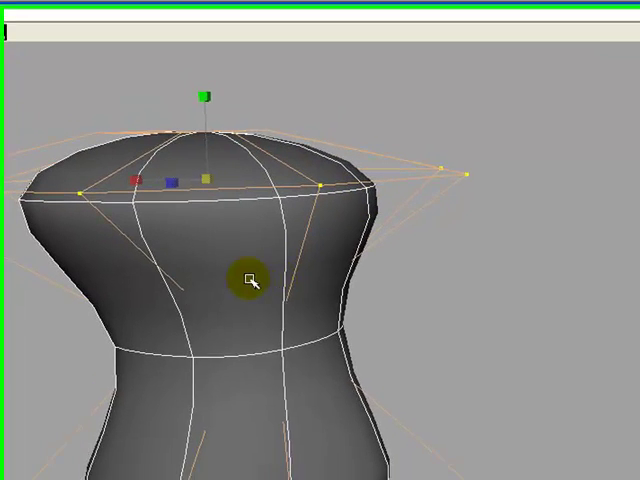
{"action": "mouse_move", "coordinate": [250, 279]}
{"action": "right_mouse_down"}
{"action": "mouse_move", "coordinate": [185, 397]}
{"action": "mouse_move", "coordinate": [170, 270]}
{"action": "right_mouse_up"}
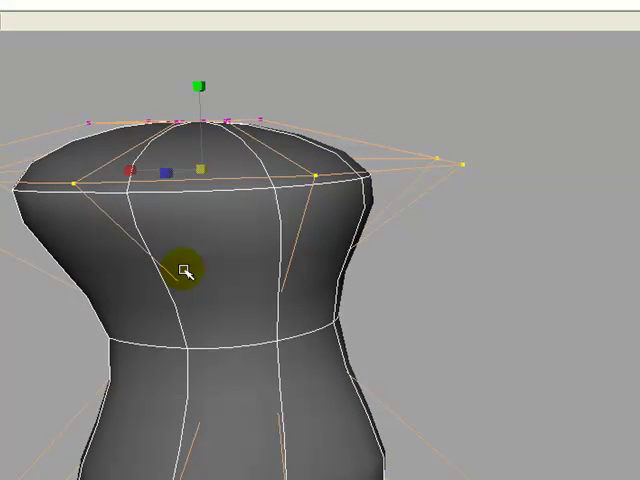
{"action": "left_click", "coordinate": [463, 163]}
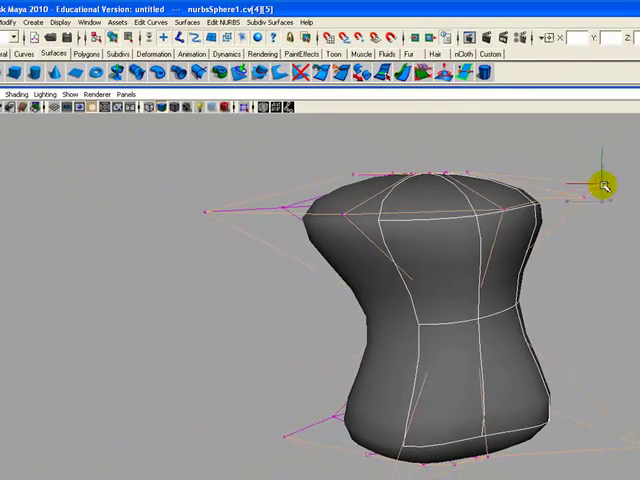
{"action": "left_click_drag", "start_coordinate": [604, 185], "coordinate": [609, 298]}
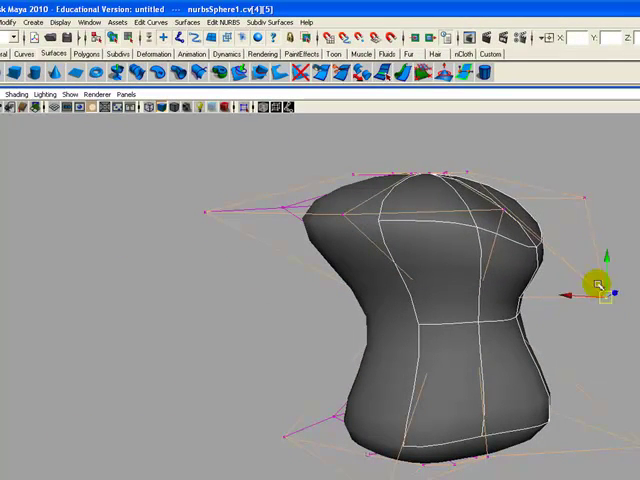
- Switch the viewport to X-Ray shading and push a waist CV in to dent the surface
{"action": "left_click", "coordinate": [18, 95]}
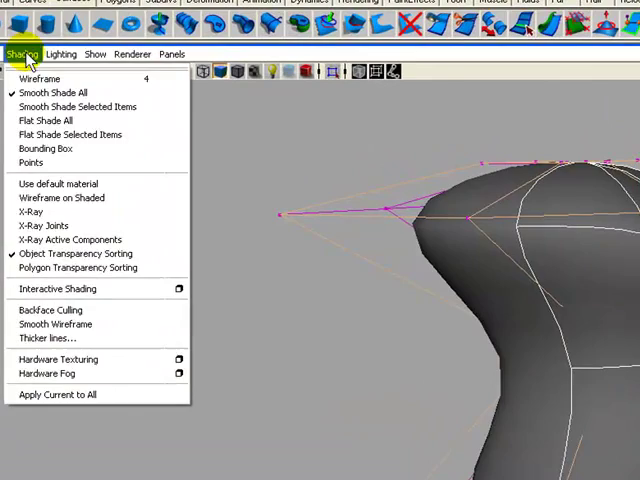
{"action": "left_click", "coordinate": [31, 211]}
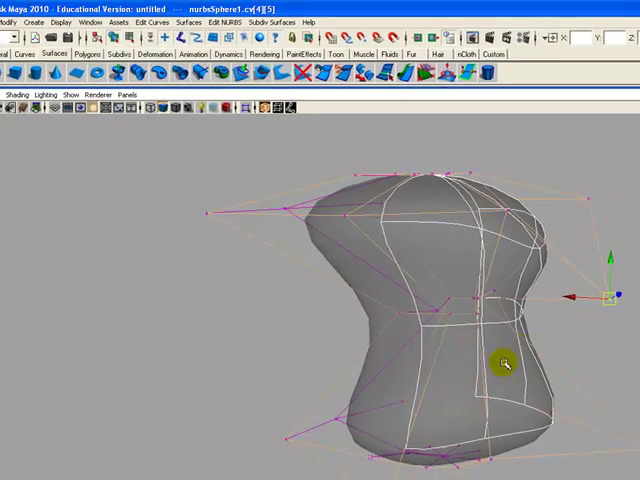
{"action": "mouse_move", "coordinate": [452, 295]}
{"action": "left_mouse_down", "text": "alt"}
{"action": "mouse_move", "coordinate": [500, 214]}
{"action": "mouse_move", "coordinate": [357, 245]}
{"action": "mouse_move", "coordinate": [347, 155]}
{"action": "mouse_move", "coordinate": [469, 195]}
{"action": "mouse_move", "coordinate": [432, 198]}
{"action": "left_mouse_up", "text": "alt"}
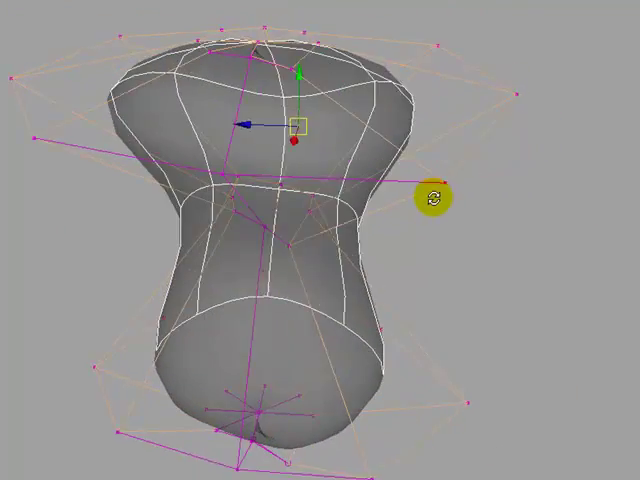
{"action": "left_click", "coordinate": [303, 241]}
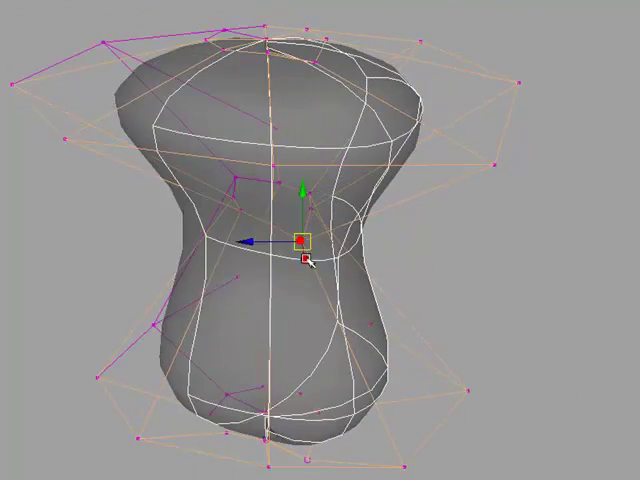
{"action": "mouse_move", "coordinate": [296, 262]}
{"action": "left_mouse_down", "text": "alt"}
{"action": "mouse_move", "coordinate": [351, 278]}
{"action": "mouse_move", "coordinate": [374, 265]}
{"action": "left_mouse_up", "text": "alt"}
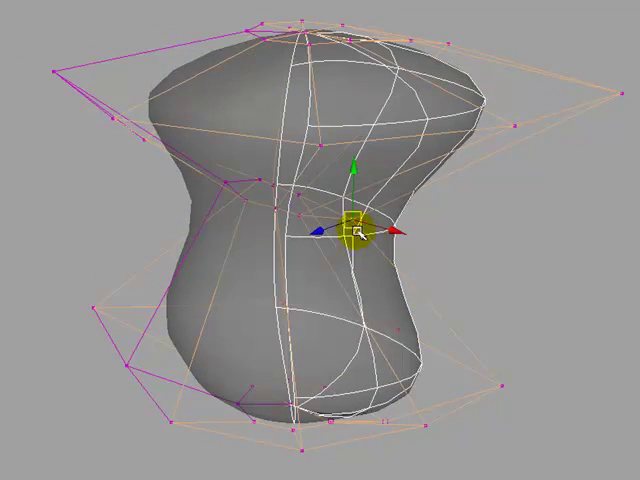
{"action": "left_click_drag", "start_coordinate": [353, 218], "coordinate": [322, 207]}
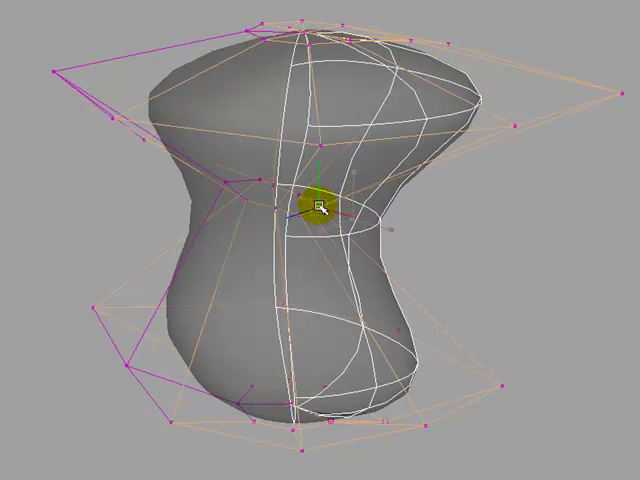
- Pull an outer cap CV outward to reshape the hourglass top
{"action": "mouse_move", "coordinate": [337, 267]}
{"action": "left_mouse_down", "text": "alt"}
{"action": "mouse_move", "coordinate": [196, 200]}
{"action": "mouse_move", "coordinate": [163, 250]}
{"action": "mouse_move", "coordinate": [140, 243]}
{"action": "mouse_move", "coordinate": [243, 266]}
{"action": "mouse_move", "coordinate": [441, 344]}
{"action": "mouse_move", "coordinate": [400, 320]}
{"action": "left_mouse_up", "text": "alt"}
{"action": "left_click", "coordinate": [200, 147]}
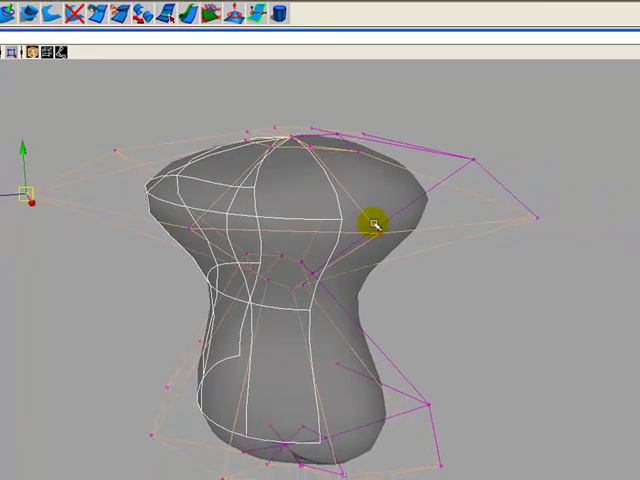
{"action": "mouse_move", "coordinate": [374, 223]}
{"action": "left_mouse_down", "text": "alt"}
{"action": "mouse_move", "coordinate": [486, 271]}
{"action": "mouse_move", "coordinate": [468, 257]}
{"action": "left_mouse_up", "text": "alt"}
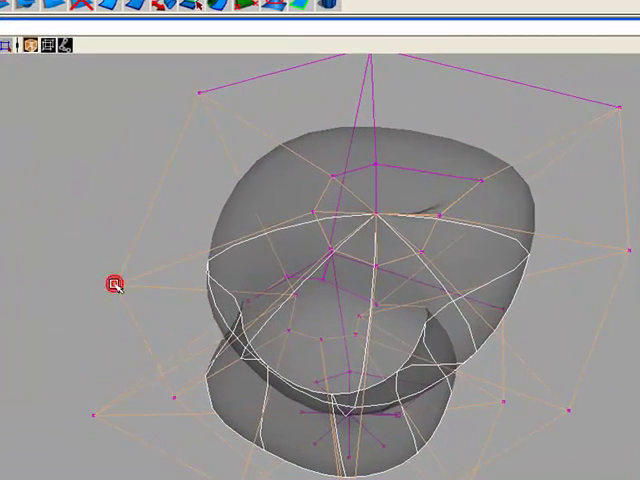
{"action": "left_click", "coordinate": [115, 284]}
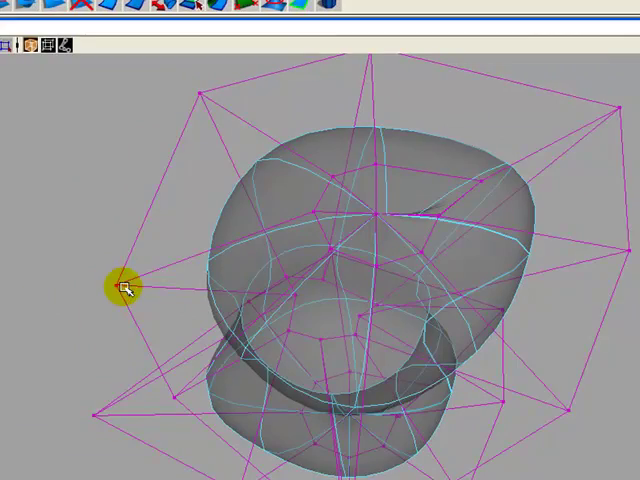
{"action": "left_click_drag", "start_coordinate": [165, 300], "coordinate": [103, 265]}
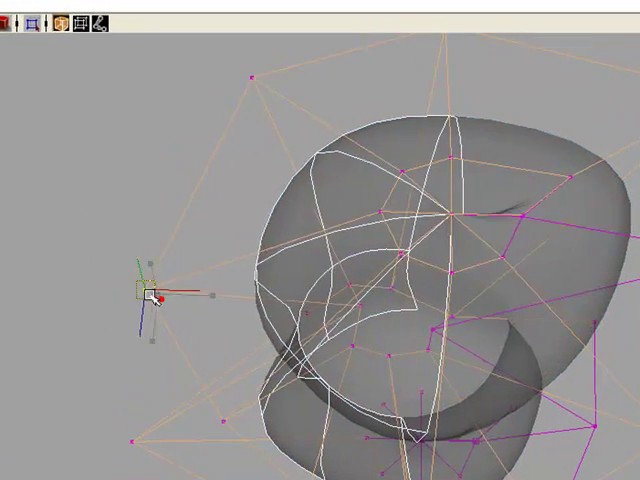
{"action": "left_click_drag", "start_coordinate": [495, 220], "coordinate": [437, 190], "text": "alt"}
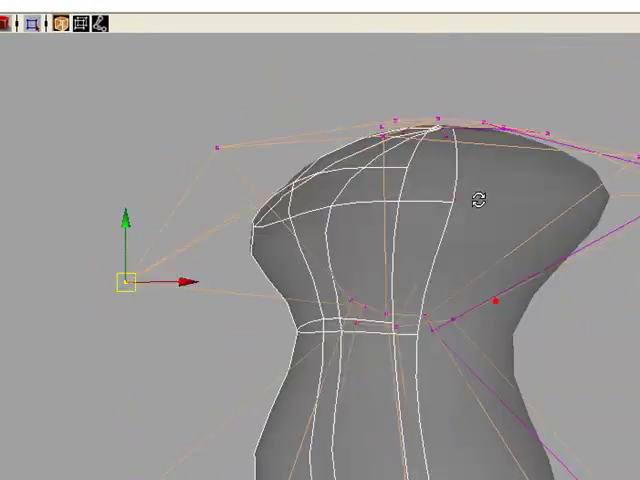
{"action": "mouse_move", "coordinate": [441, 338]}
{"action": "middle_mouse_down"}
{"action": "mouse_move", "coordinate": [520, 218]}
{"action": "mouse_move", "coordinate": [482, 224]}
{"action": "mouse_move", "coordinate": [505, 222]}
{"action": "middle_mouse_up"}
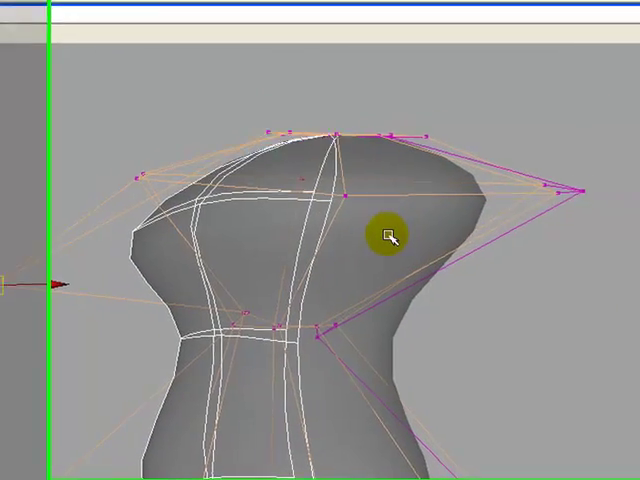
- Switch to Isoparm mode and pick an isoparm position around the waist
{"action": "right_click", "coordinate": [333, 238]}
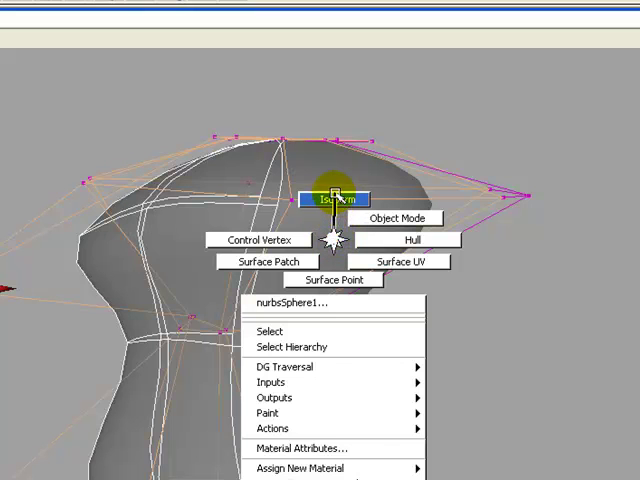
{"action": "left_click", "coordinate": [333, 198]}
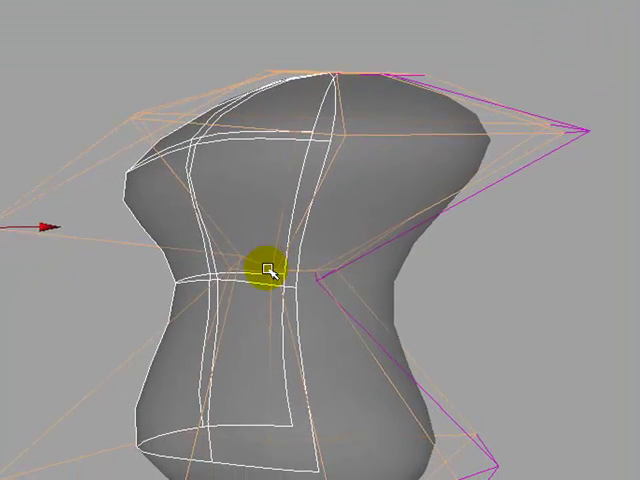
{"action": "left_click", "coordinate": [267, 274]}
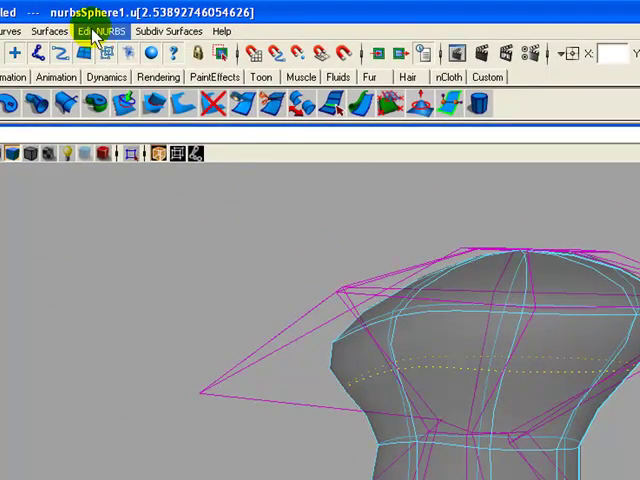
- Run Edit NURBS > Insert Isoparms to add a ring at the picked waist position
{"action": "left_click", "coordinate": [92, 32]}
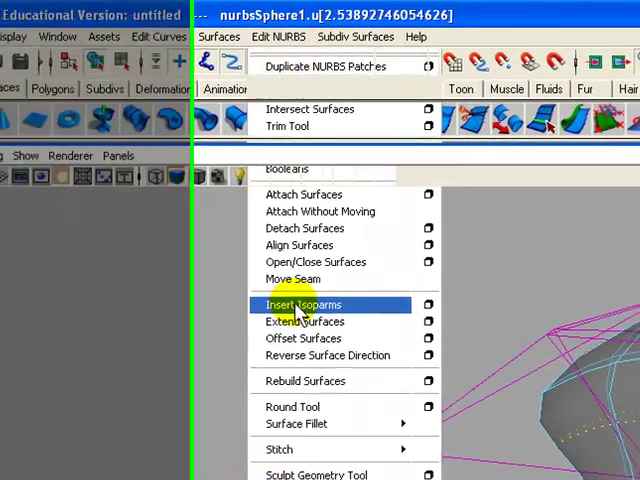
{"action": "left_click", "coordinate": [314, 307]}
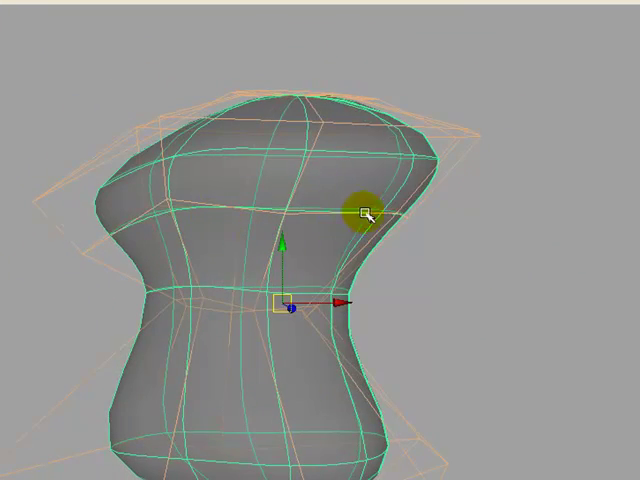
- Pull a control vertex near the bulge outward to reshape it
{"action": "right_click_drag", "start_coordinate": [408, 220], "coordinate": [337, 220]}
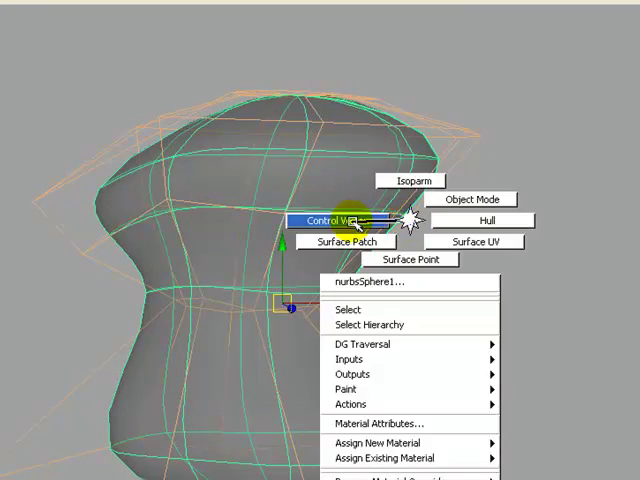
{"action": "left_click", "coordinate": [285, 216]}
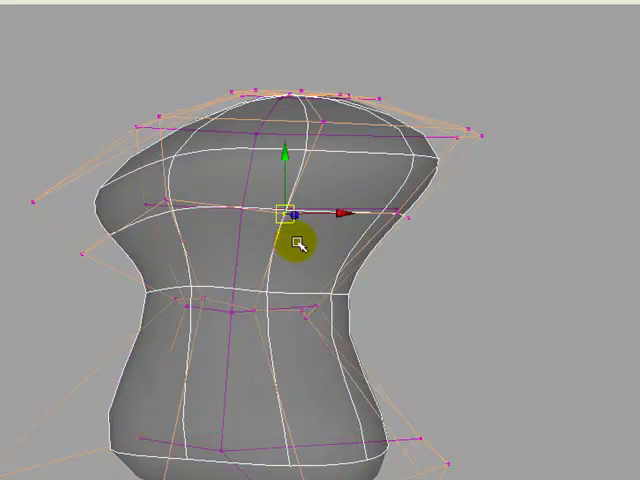
{"action": "left_click_drag", "start_coordinate": [296, 230], "coordinate": [322, 222], "text": "alt"}
{"action": "mouse_move", "coordinate": [368, 220]}
{"action": "left_mouse_down"}
{"action": "mouse_move", "coordinate": [410, 352]}
{"action": "mouse_move", "coordinate": [437, 255]}
{"action": "left_mouse_up"}
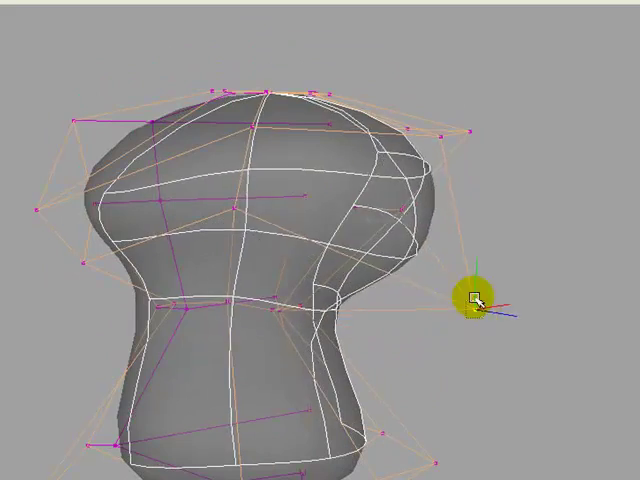
{"action": "left_click_drag", "start_coordinate": [292, 261], "coordinate": [130, 220], "text": "alt"}
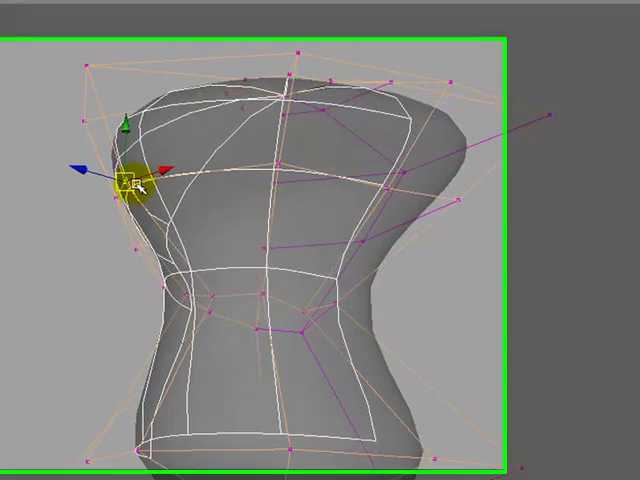
{"action": "mouse_move", "coordinate": [129, 183]}
{"action": "left_mouse_down", "text": "alt"}
{"action": "mouse_move", "coordinate": [330, 170]}
{"action": "mouse_move", "coordinate": [320, 205]}
{"action": "left_mouse_up", "text": "alt"}
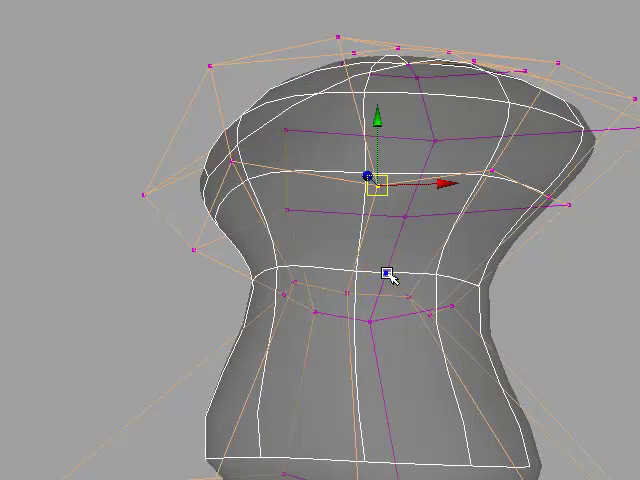
- Insert another isoparm ring below the waist via Edit NURBS > Insert Isoparms
{"action": "right_click_drag", "start_coordinate": [388, 275], "coordinate": [390, 232]}
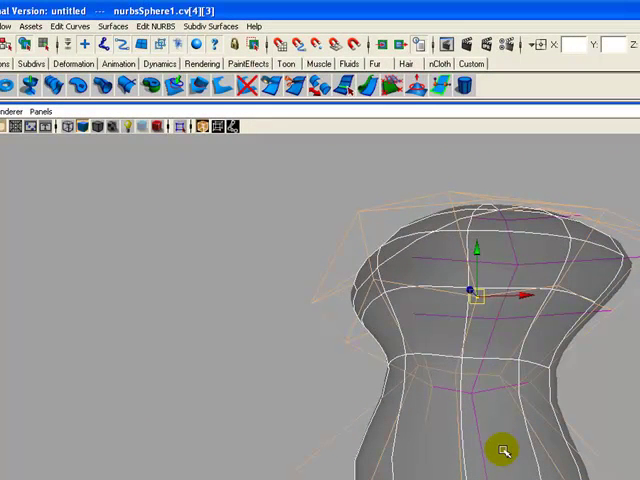
{"action": "left_click", "coordinate": [505, 430]}
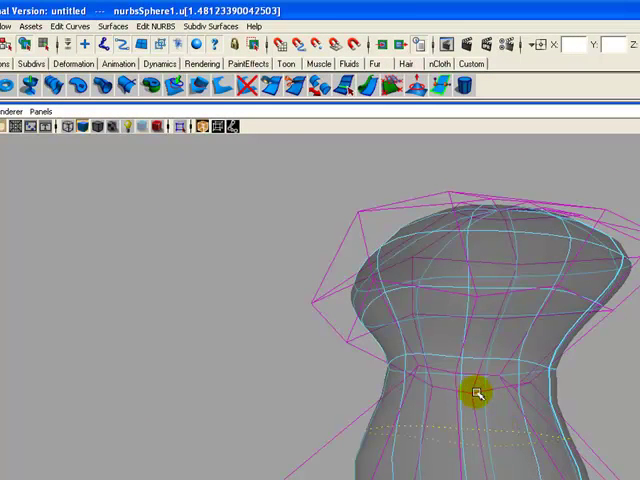
{"action": "left_click", "coordinate": [155, 26]}
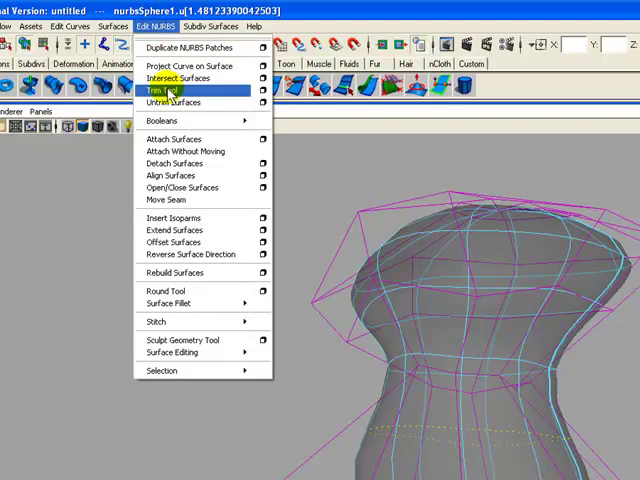
{"action": "left_click", "coordinate": [195, 219]}
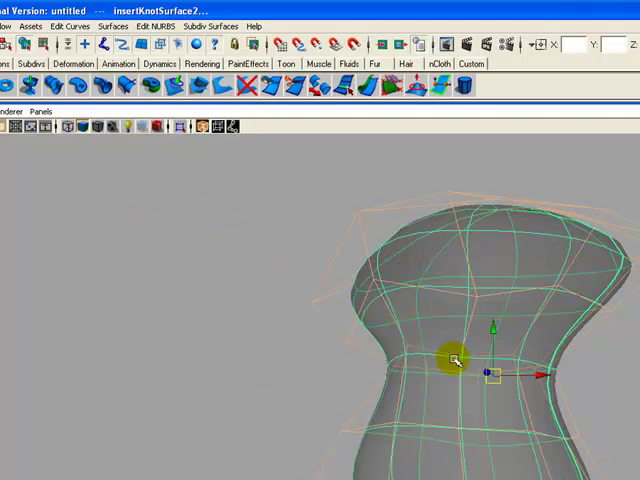
{"action": "left_click_drag", "start_coordinate": [487, 349], "coordinate": [480, 356], "text": "alt"}
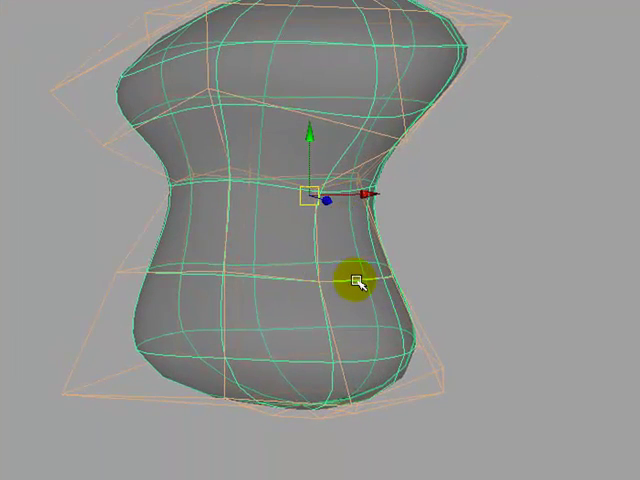
- Insert a vertical isoparm running along the side of the hourglass near the cap
{"action": "right_click_drag", "start_coordinate": [318, 261], "coordinate": [320, 218]}
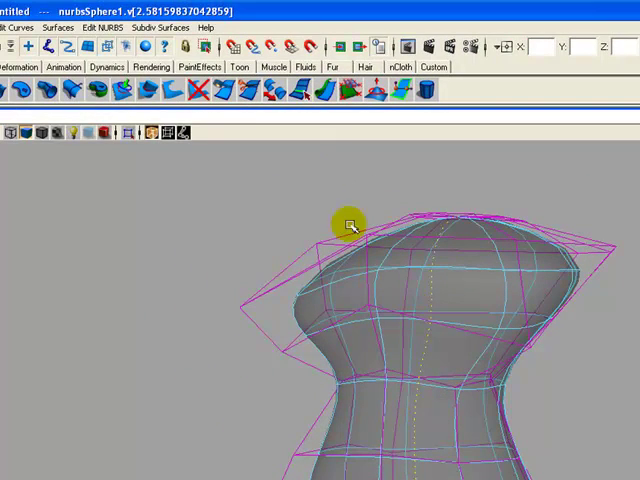
{"action": "left_click", "coordinate": [101, 27]}
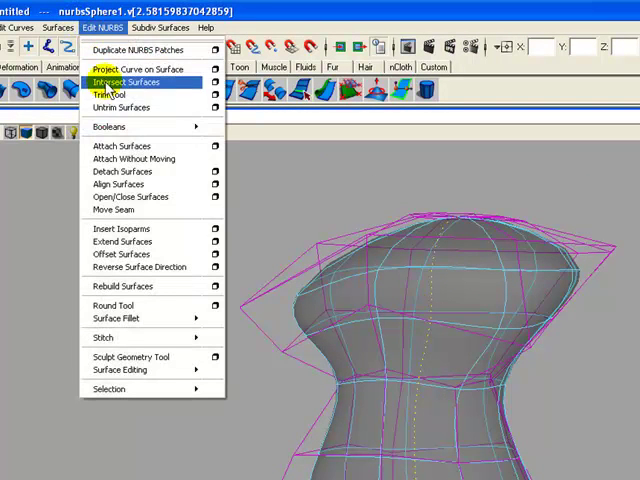
{"action": "left_click", "coordinate": [120, 228]}
{"action": "mouse_move", "coordinate": [427, 420]}
{"action": "left_mouse_down", "text": "alt"}
{"action": "mouse_move", "coordinate": [566, 439]}
{"action": "mouse_move", "coordinate": [340, 320]}
{"action": "left_mouse_up", "text": "alt"}
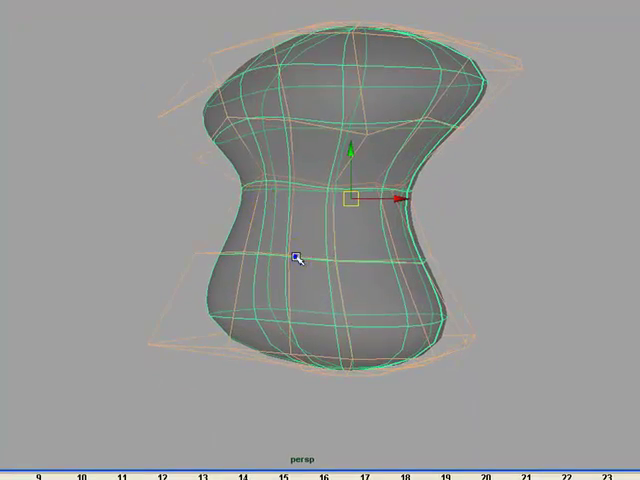
- Move a control vertex on the lower body to pinch the surface inward
{"action": "right_click_drag", "start_coordinate": [296, 258], "coordinate": [229, 257]}
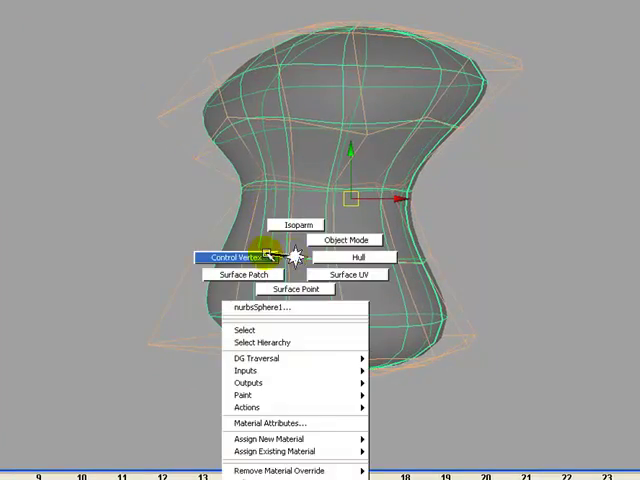
{"action": "left_click", "coordinate": [287, 257]}
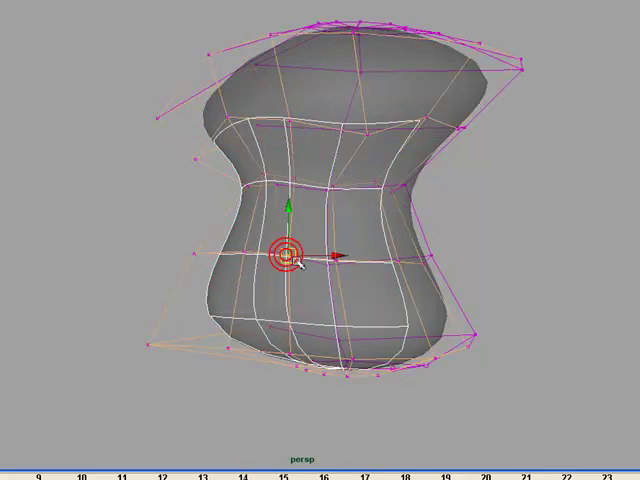
{"action": "left_click_drag", "start_coordinate": [287, 257], "coordinate": [330, 250], "text": "alt"}
{"action": "left_click_drag", "start_coordinate": [262, 262], "coordinate": [150, 282]}
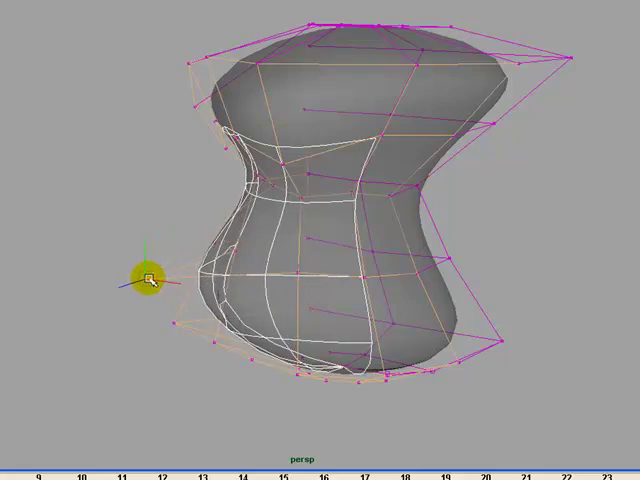
{"action": "mouse_move", "coordinate": [284, 220]}
{"action": "left_mouse_down", "text": "alt"}
{"action": "mouse_move", "coordinate": [470, 213]}
{"action": "mouse_move", "coordinate": [250, 243]}
{"action": "left_mouse_up", "text": "alt"}
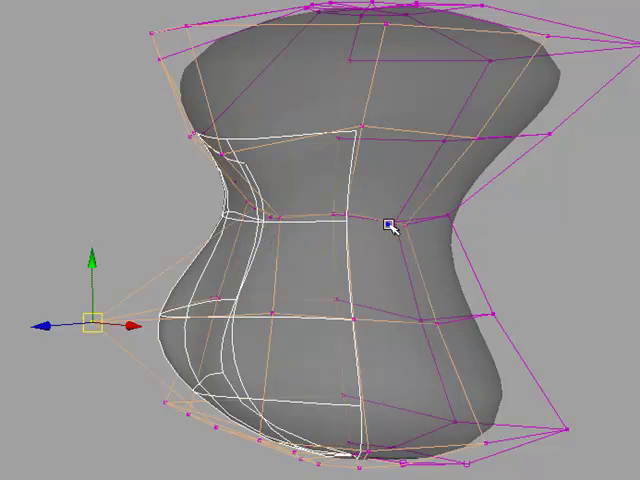
- Pick the isoparm running around the waist, ready for splitting
{"action": "right_click_drag", "start_coordinate": [390, 225], "coordinate": [392, 185]}
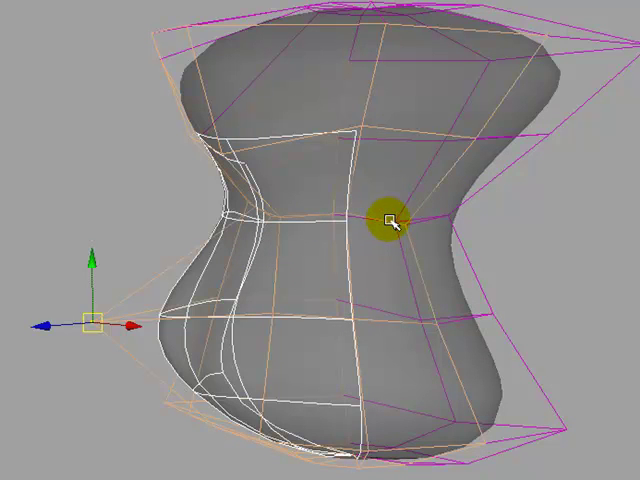
{"action": "left_click", "coordinate": [390, 220]}
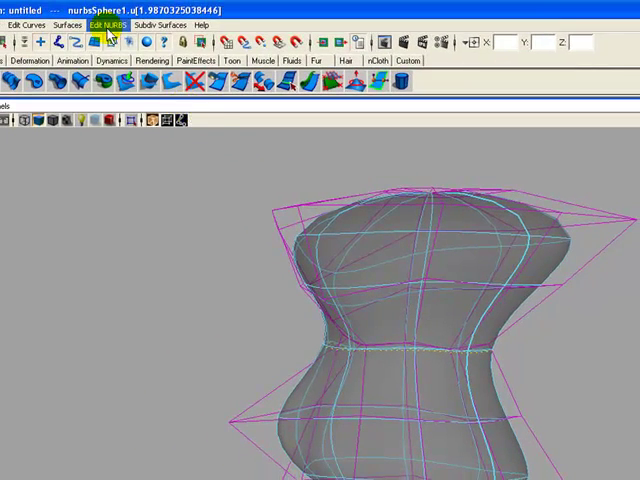
- Detach the surface at the waist isoparm and move the lower half down, apart from the top
{"action": "left_click", "coordinate": [108, 26]}
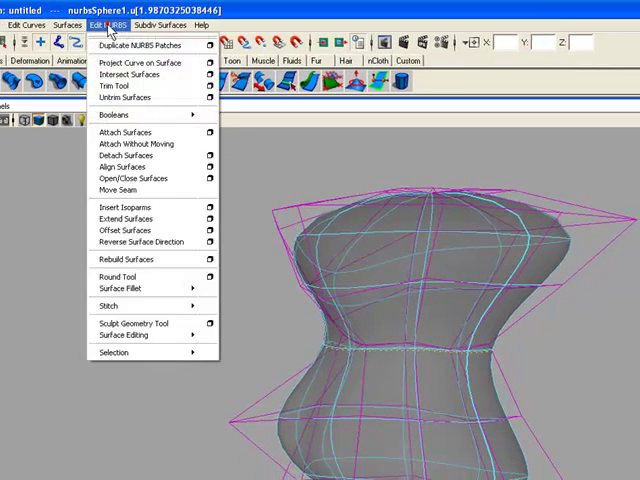
{"action": "left_click", "coordinate": [127, 157]}
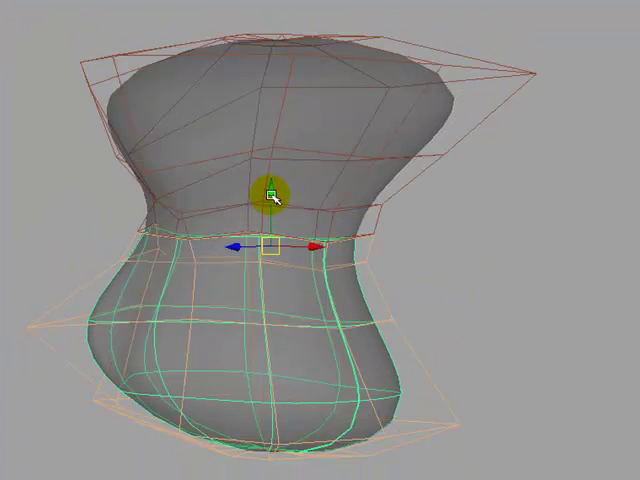
{"action": "mouse_move", "coordinate": [270, 195]}
{"action": "left_mouse_down"}
{"action": "mouse_move", "coordinate": [273, 282]}
{"action": "mouse_move", "coordinate": [272, 246]}
{"action": "left_mouse_up"}
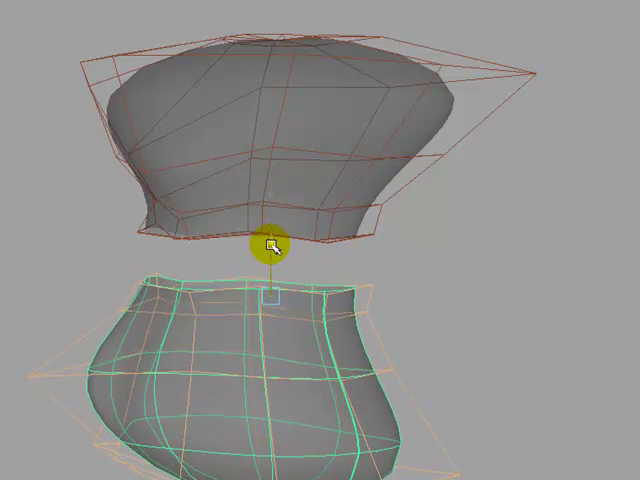
{"action": "mouse_move", "coordinate": [220, 275]}
{"action": "left_mouse_down", "text": "alt"}
{"action": "mouse_move", "coordinate": [470, 260]}
{"action": "mouse_move", "coordinate": [448, 325]}
{"action": "mouse_move", "coordinate": [357, 289]}
{"action": "left_mouse_up", "text": "alt"}
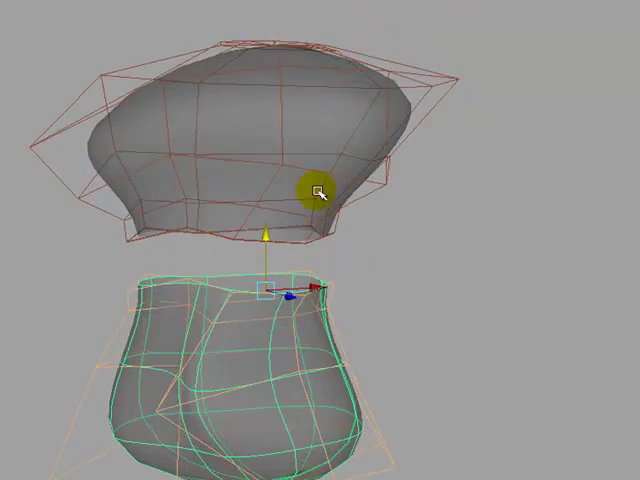
- Inspect the two separated halves from several angles
{"action": "left_click", "coordinate": [317, 121]}
{"action": "left_click", "coordinate": [285, 347]}
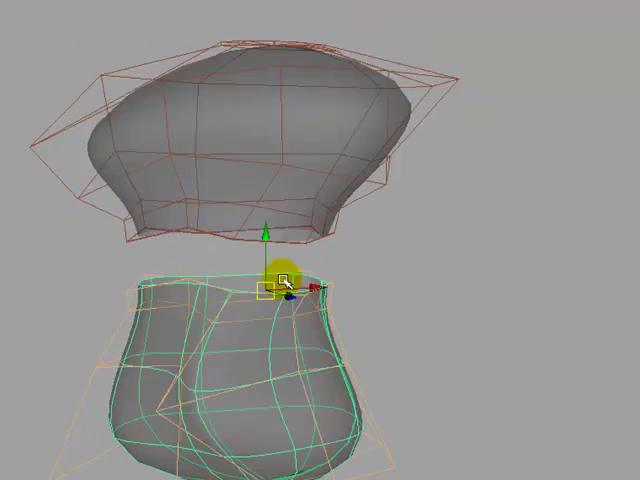
{"action": "left_click", "coordinate": [302, 160]}
{"action": "mouse_move", "coordinate": [218, 192]}
{"action": "left_mouse_down", "text": "alt"}
{"action": "mouse_move", "coordinate": [366, 216]}
{"action": "mouse_move", "coordinate": [403, 193]}
{"action": "mouse_move", "coordinate": [446, 191]}
{"action": "mouse_move", "coordinate": [507, 206]}
{"action": "mouse_move", "coordinate": [437, 244]}
{"action": "mouse_move", "coordinate": [333, 169]}
{"action": "mouse_move", "coordinate": [240, 189]}
{"action": "mouse_move", "coordinate": [222, 235]}
{"action": "mouse_move", "coordinate": [179, 201]}
{"action": "left_mouse_up", "text": "alt"}
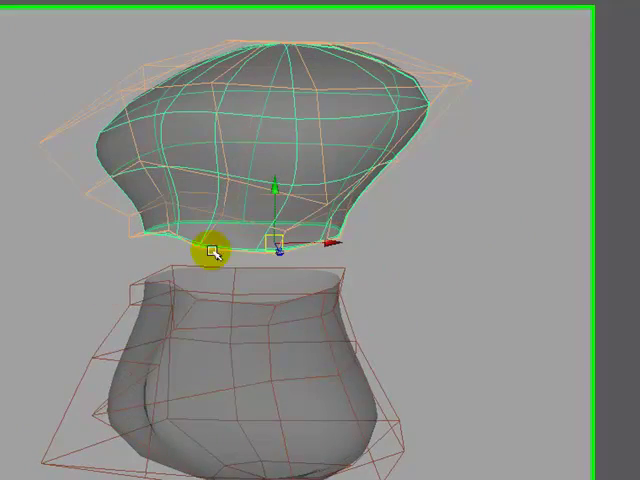
{"action": "mouse_move", "coordinate": [211, 253]}
{"action": "left_mouse_down", "text": "alt"}
{"action": "mouse_move", "coordinate": [350, 246]}
{"action": "mouse_move", "coordinate": [170, 231]}
{"action": "mouse_move", "coordinate": [237, 249]}
{"action": "mouse_move", "coordinate": [380, 257]}
{"action": "mouse_move", "coordinate": [406, 236]}
{"action": "left_mouse_up", "text": "alt"}
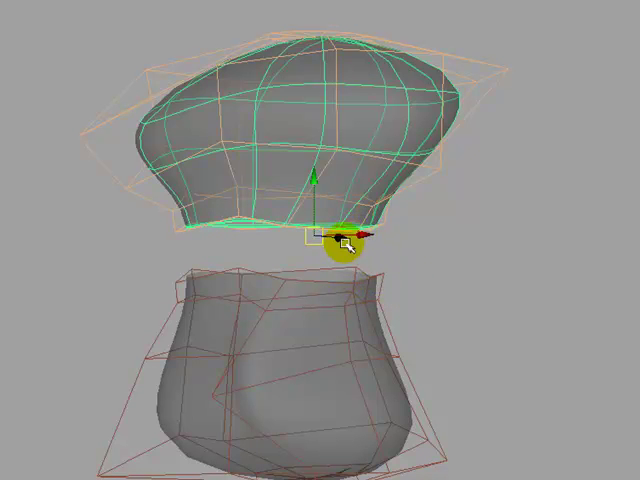
{"action": "left_click_drag", "start_coordinate": [321, 244], "coordinate": [170, 245], "text": "alt"}
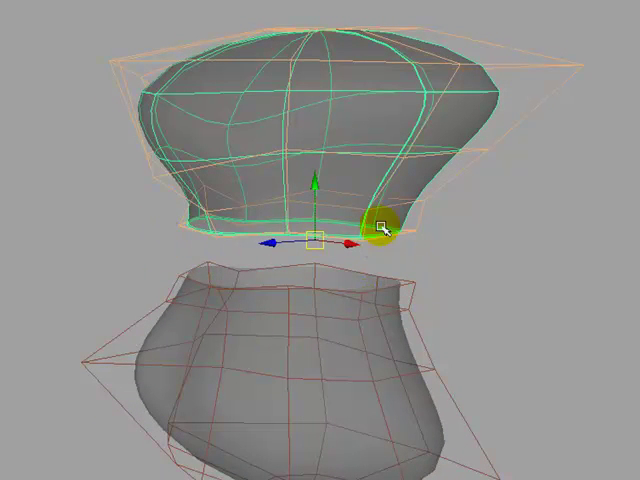
- Raise the lower half along Y until it meets the upper half at the waist
{"action": "left_click", "coordinate": [313, 258]}
{"action": "left_click", "coordinate": [313, 258]}
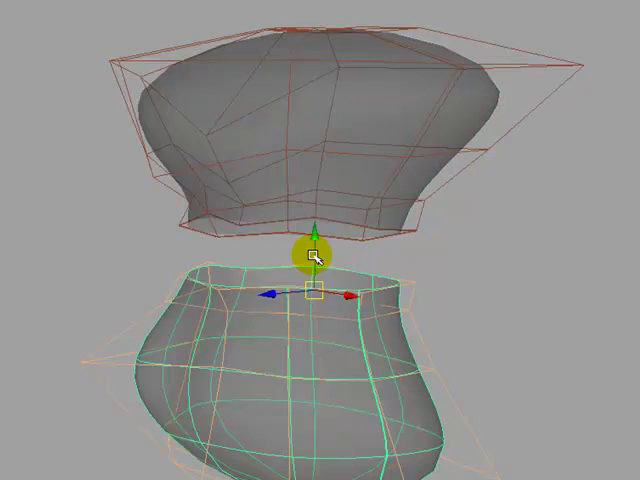
{"action": "left_click_drag", "start_coordinate": [313, 245], "coordinate": [313, 185]}
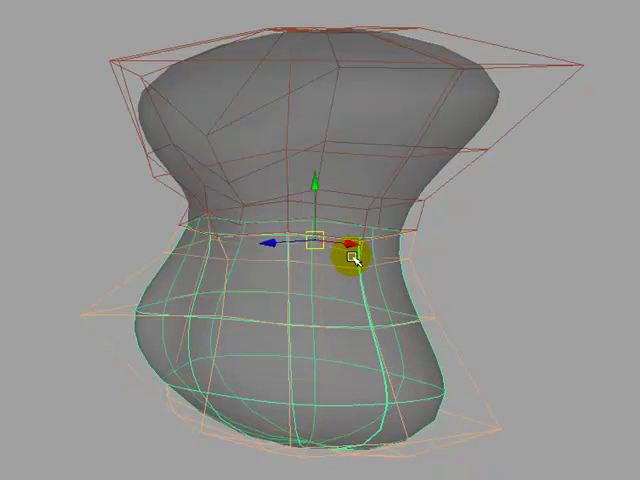
{"action": "left_click", "coordinate": [355, 254]}
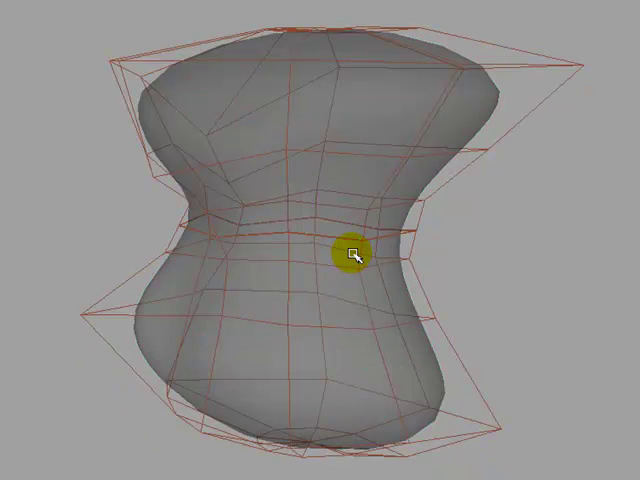
- Turn off hull display for the surfaces via Display > NURBS > Hulls
{"action": "left_click", "coordinate": [298, 221]}
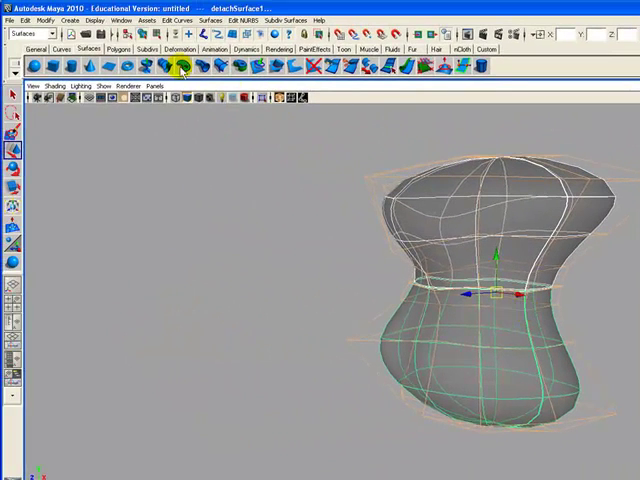
{"action": "left_click", "coordinate": [95, 21]}
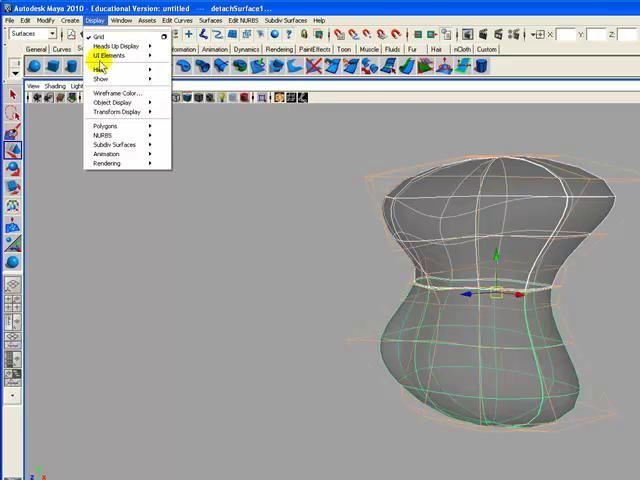
{"action": "mouse_move", "coordinate": [104, 135]}
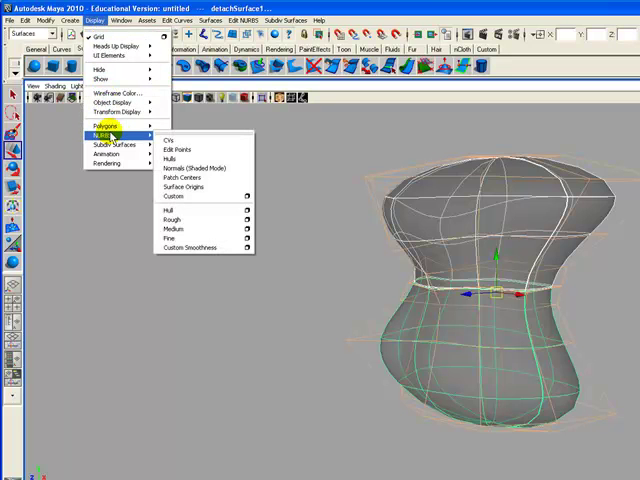
{"action": "left_click", "coordinate": [183, 160]}
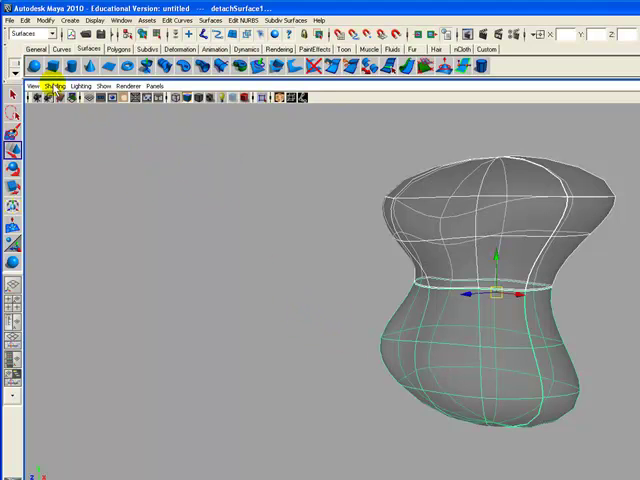
- Disable Wireframe on Shaded so the rejoined hourglass appears as one smooth shaded form
{"action": "left_click", "coordinate": [55, 86]}
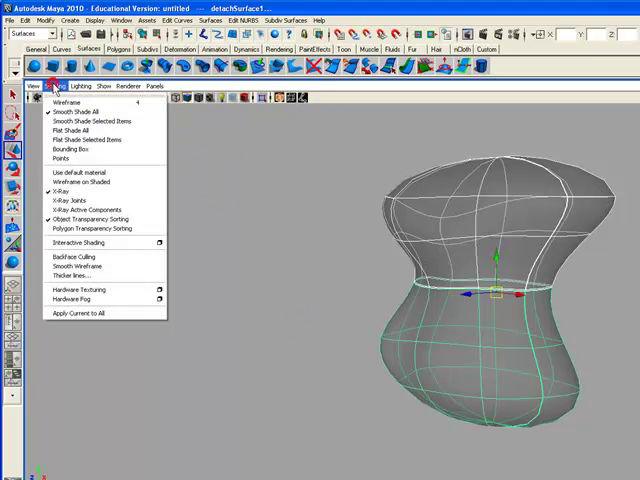
{"action": "left_click", "coordinate": [72, 186]}
{"action": "left_click", "coordinate": [558, 357]}
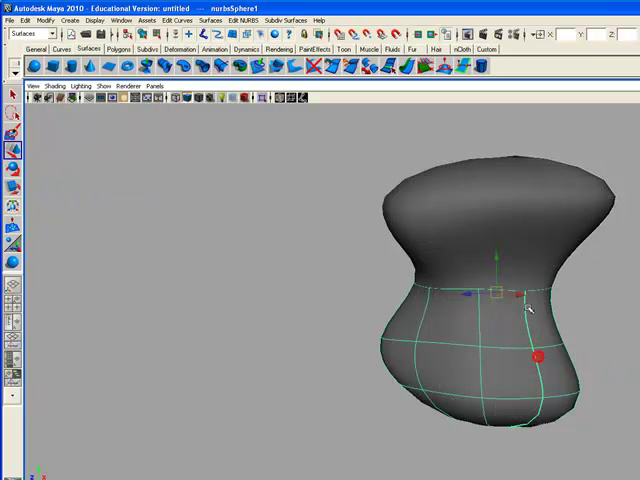
{"action": "left_click", "coordinate": [530, 247]}
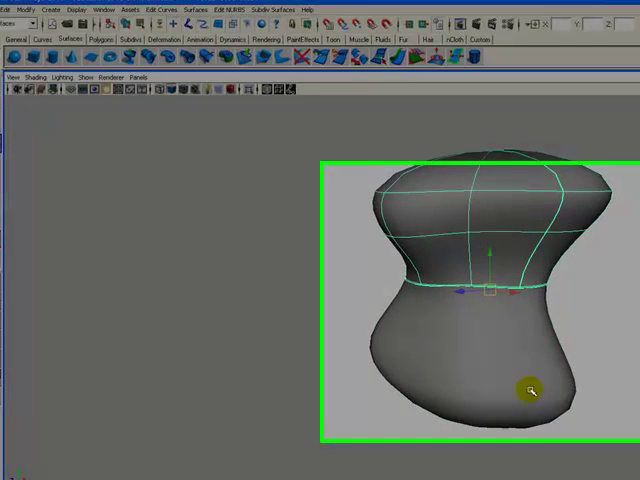
{"action": "left_click", "coordinate": [530, 381]}
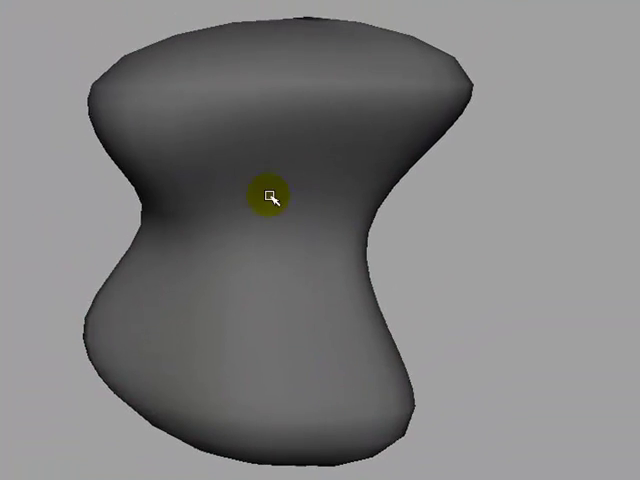
- Switch the hourglass surface to Surface Patch component selection
{"action": "left_click", "coordinate": [270, 200]}
{"action": "right_click", "coordinate": [322, 233]}
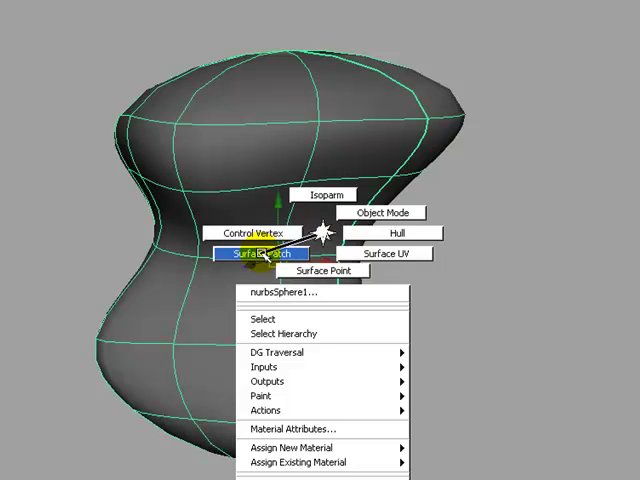
{"action": "left_click", "coordinate": [262, 253]}
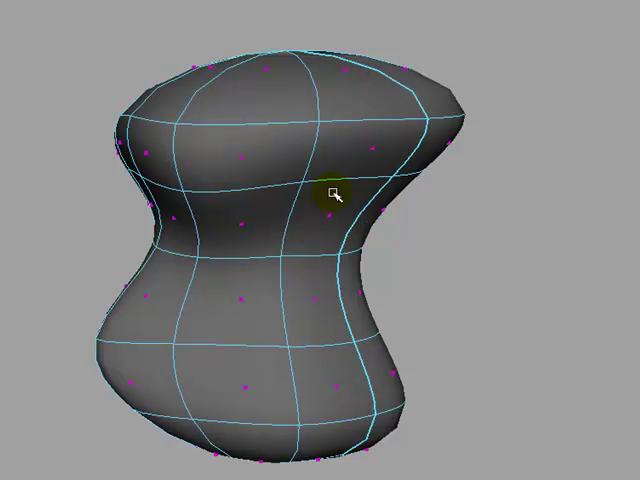
- Shift-select a vertical strip of patches from the top down to the lower waist
{"action": "left_click", "coordinate": [344, 69]}
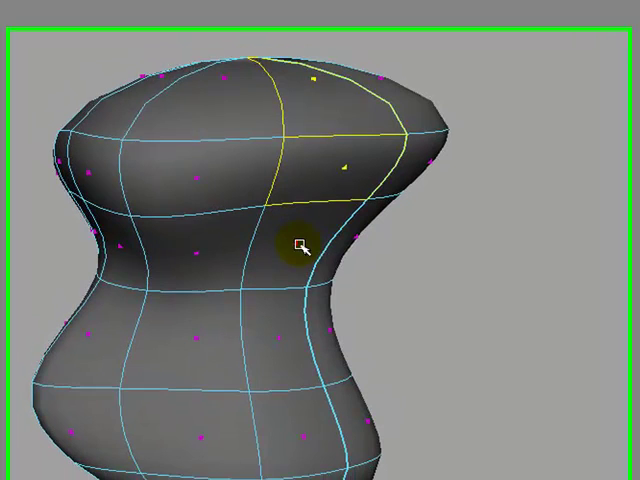
{"action": "left_click", "coordinate": [300, 225], "text": "shift"}
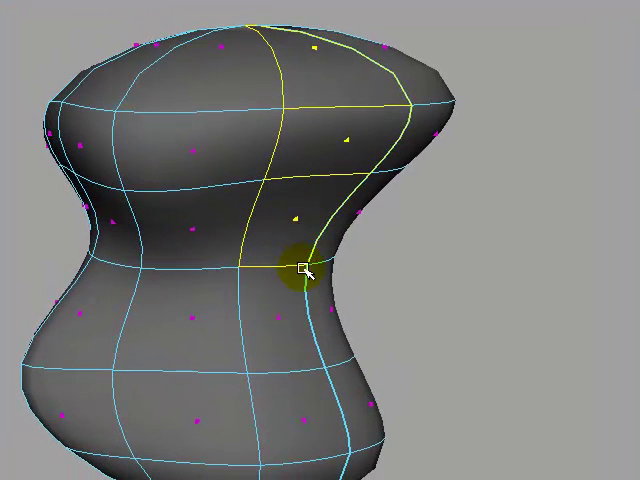
{"action": "left_click", "coordinate": [280, 322], "text": "shift"}
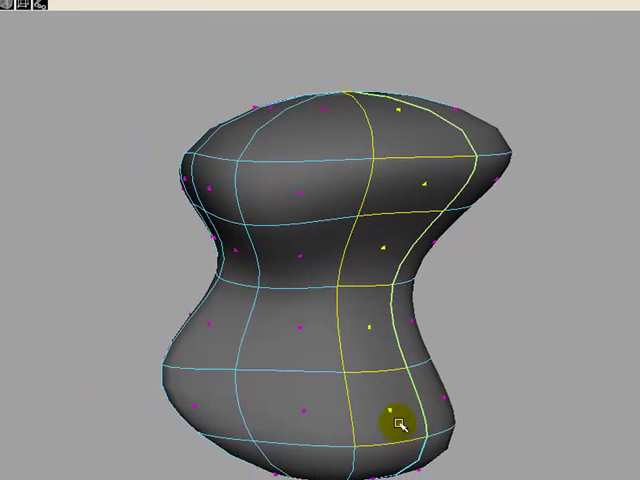
{"action": "left_click", "coordinate": [398, 422], "text": "shift"}
{"action": "left_click", "coordinate": [385, 320], "text": "shift"}
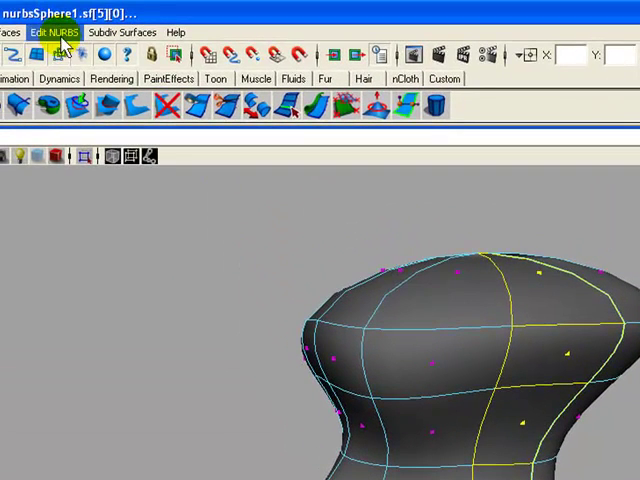
- Duplicate the selected patches as a new surface and move it off to the right
{"action": "left_click", "coordinate": [54, 32]}
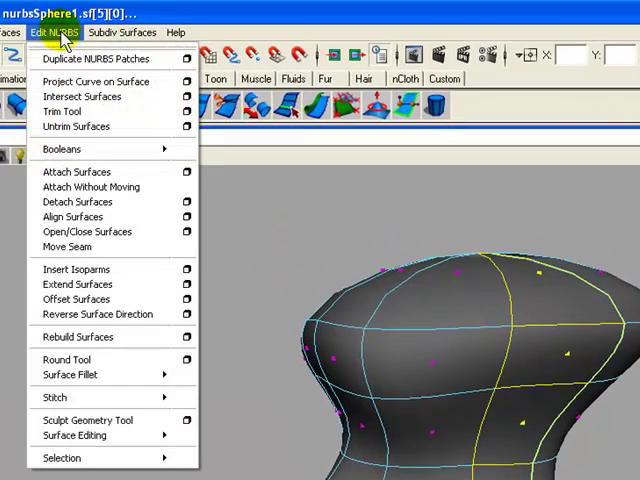
{"action": "left_click", "coordinate": [75, 58]}
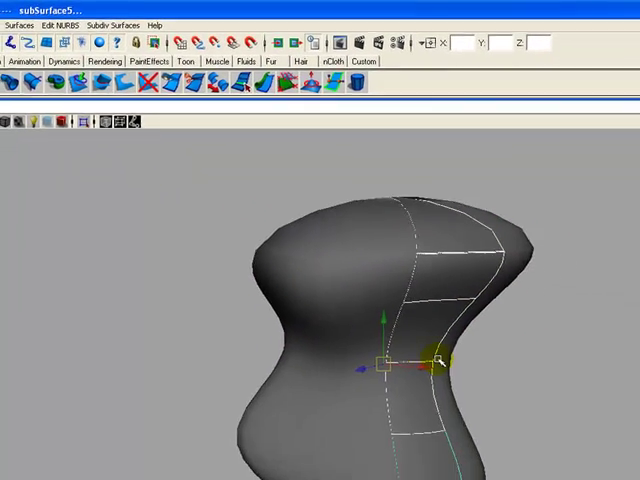
{"action": "left_click_drag", "start_coordinate": [410, 355], "coordinate": [590, 450]}
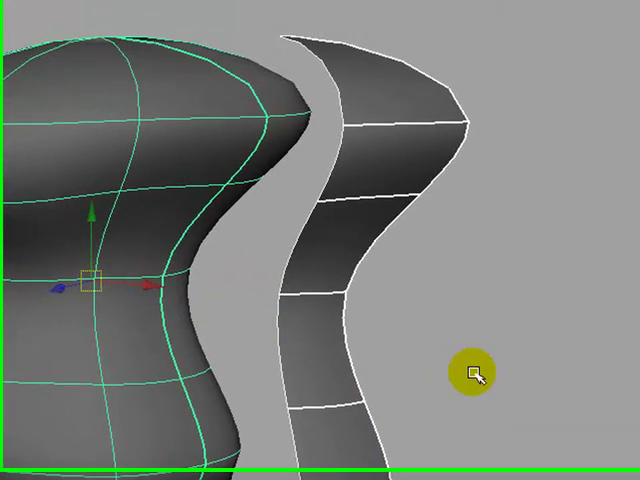
- Select patches along the duplicated strip to check it, then clear the selection
{"action": "left_click", "coordinate": [370, 205]}
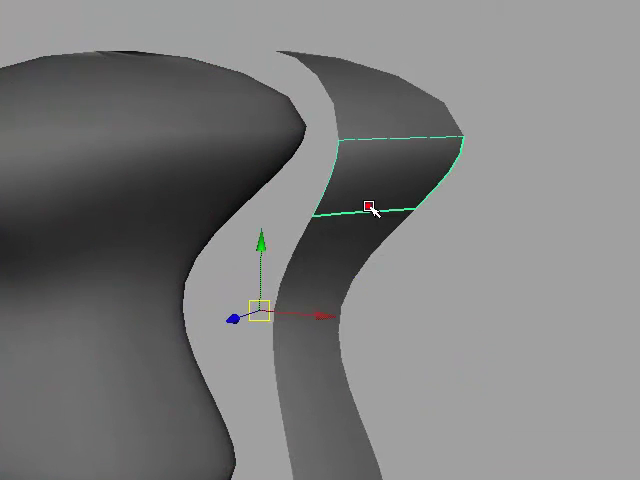
{"action": "left_click", "coordinate": [408, 90]}
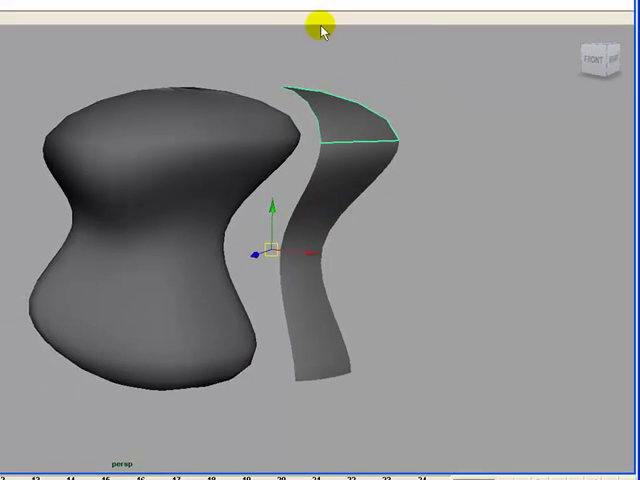
{"action": "left_click", "coordinate": [320, 350]}
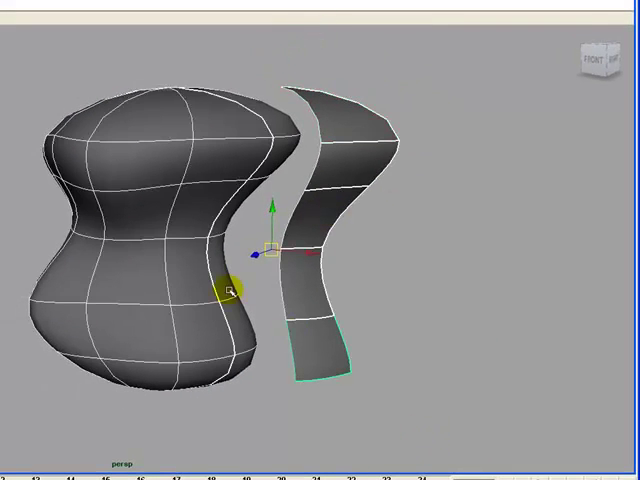
{"action": "left_click", "coordinate": [215, 243]}
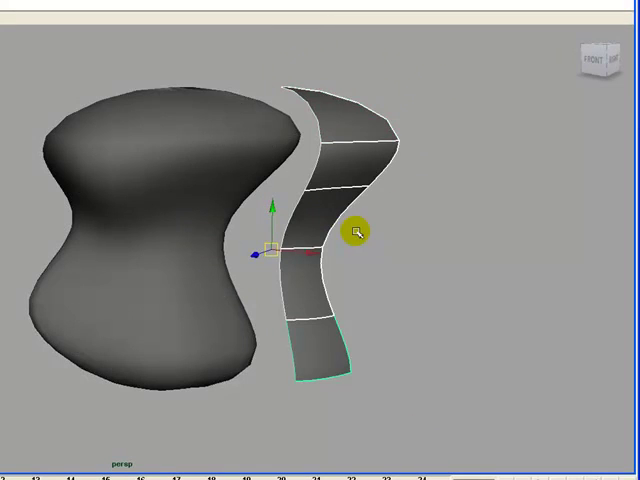